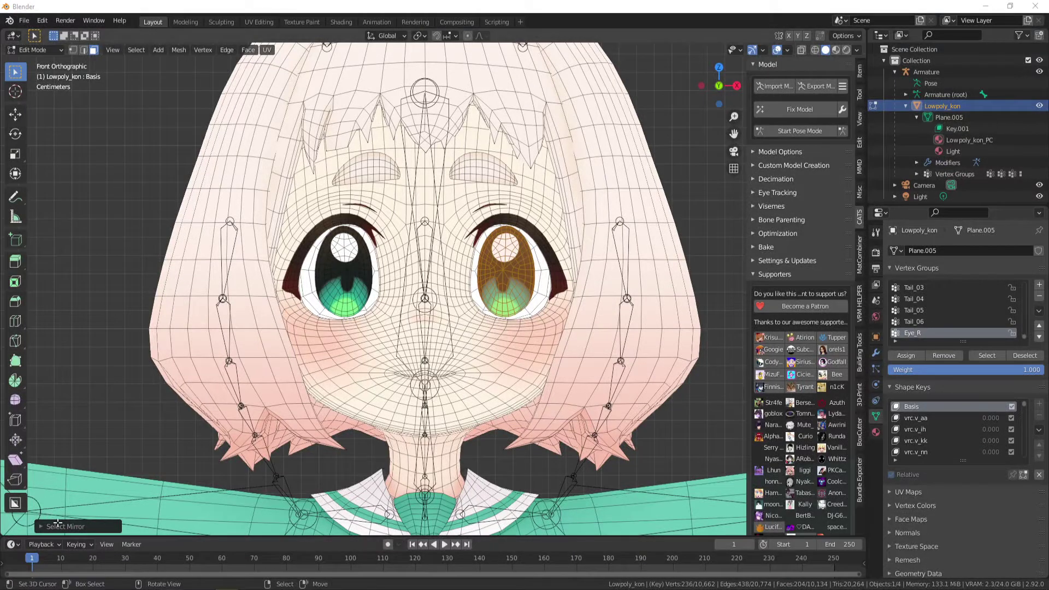
Deselect the eye, return to Object Mode, and view the shaded face in Front Orthographic
click(453, 238)
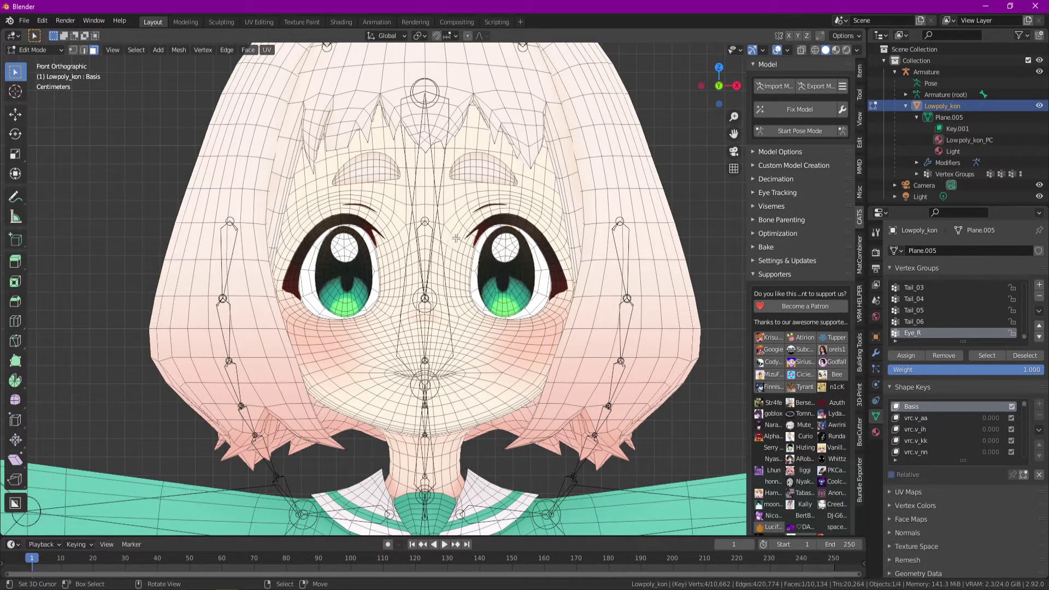
key(Tab)
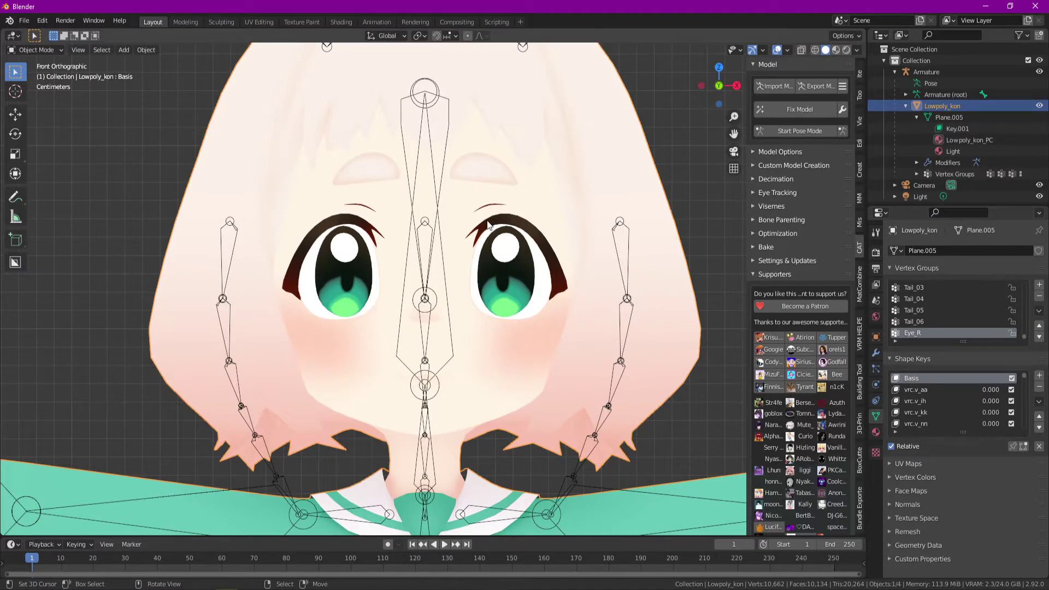
middle_drag(490, 226, 487, 260)
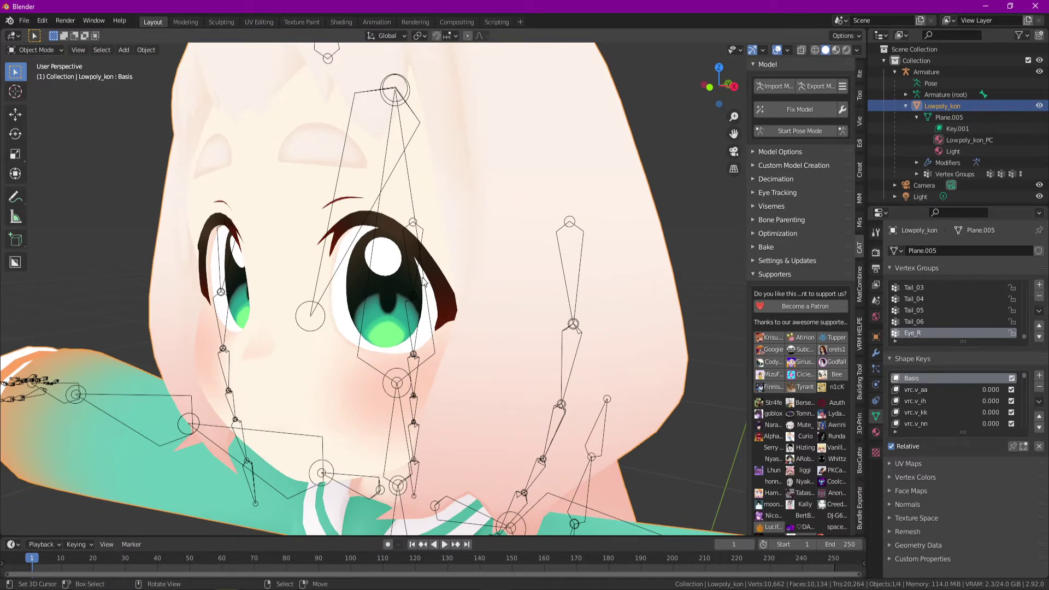
scroll(403, 276, down, 3)
middle_drag(403, 276, 449, 304)
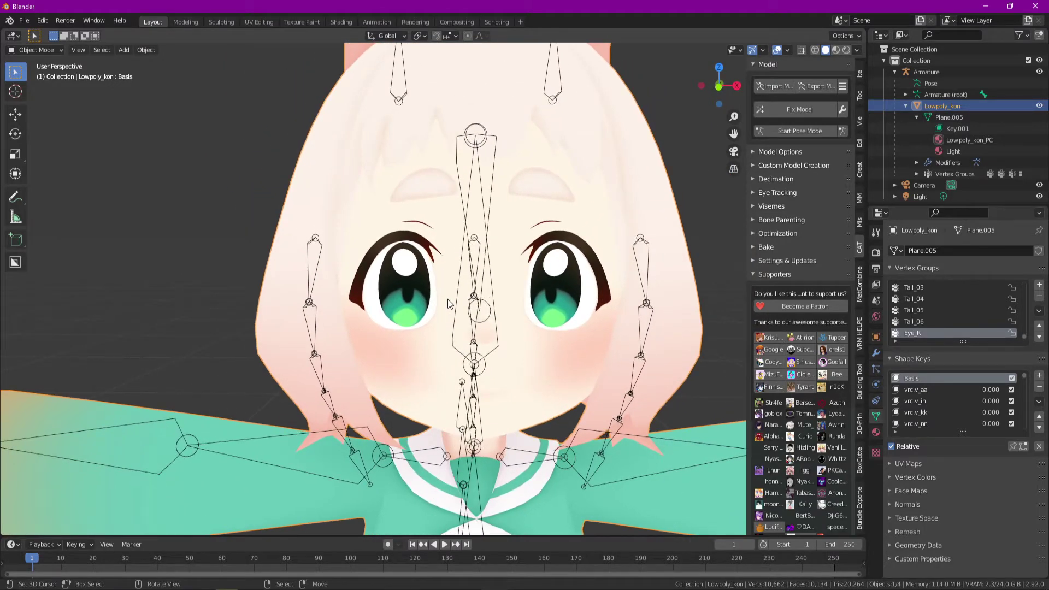
click(719, 86)
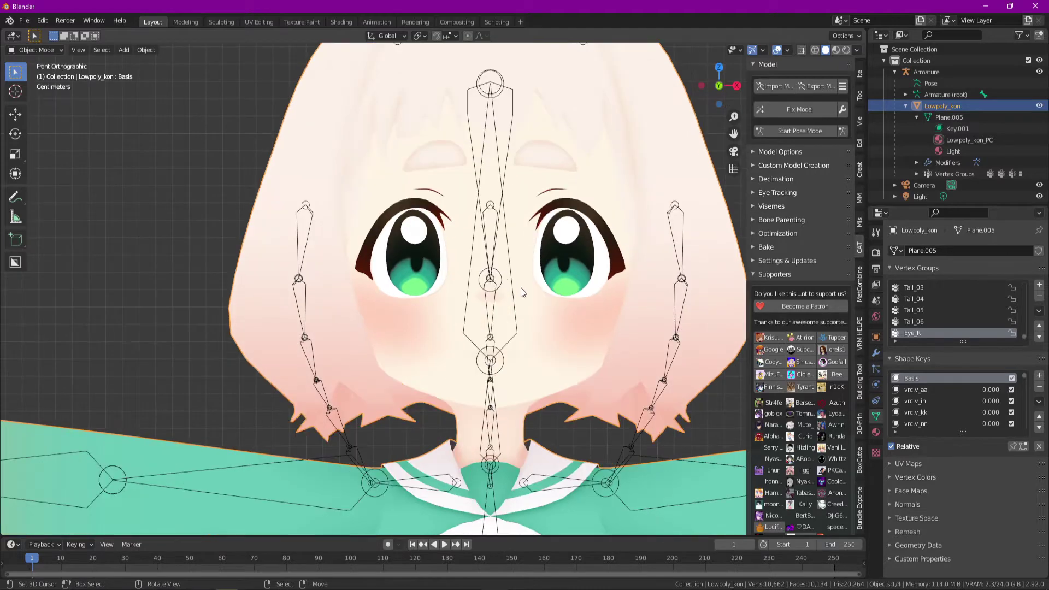
scroll(522, 292, up, 3)
shift+middle_drag(398, 234, 370, 262)
scroll(370, 262, down, 2)
shift+middle_drag(384, 347, 340, 344)
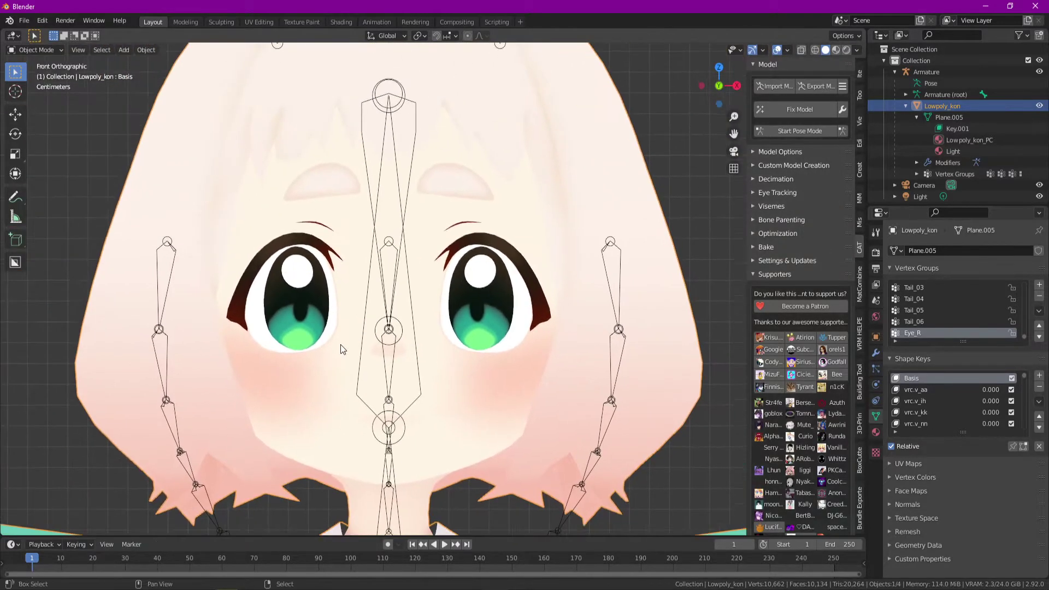
scroll(341, 346, down, 3)
scroll(355, 356, up, 2)
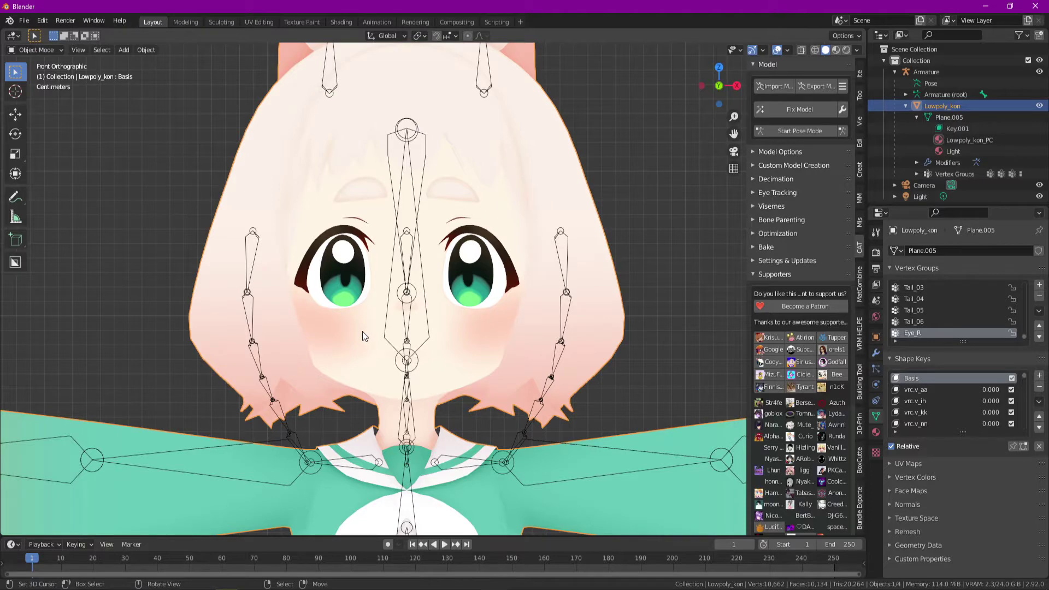
middle_drag(363, 333, 373, 287)
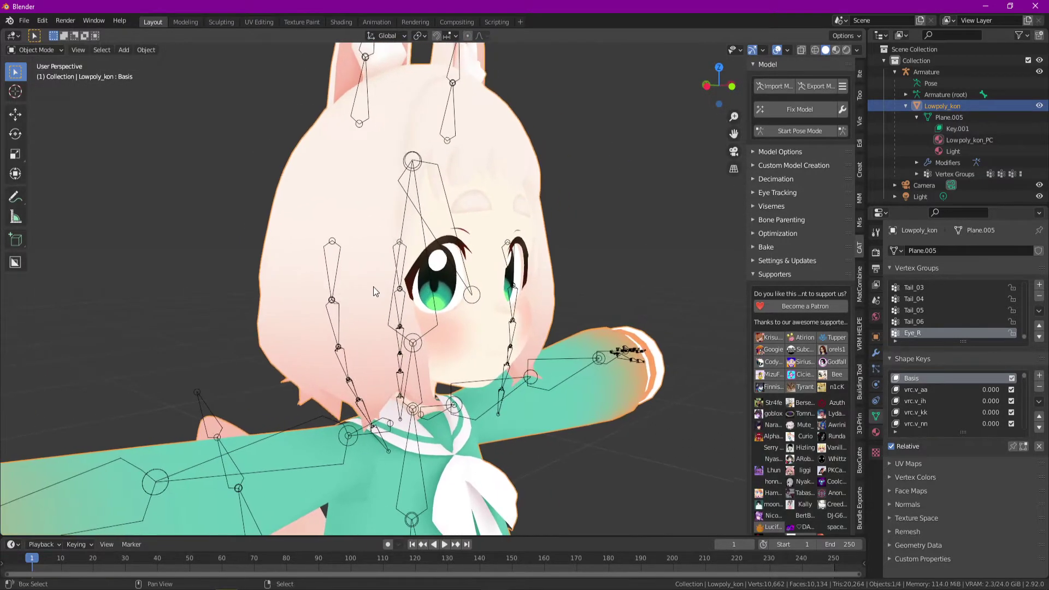
scroll(372, 287, up, 2)
key(z)
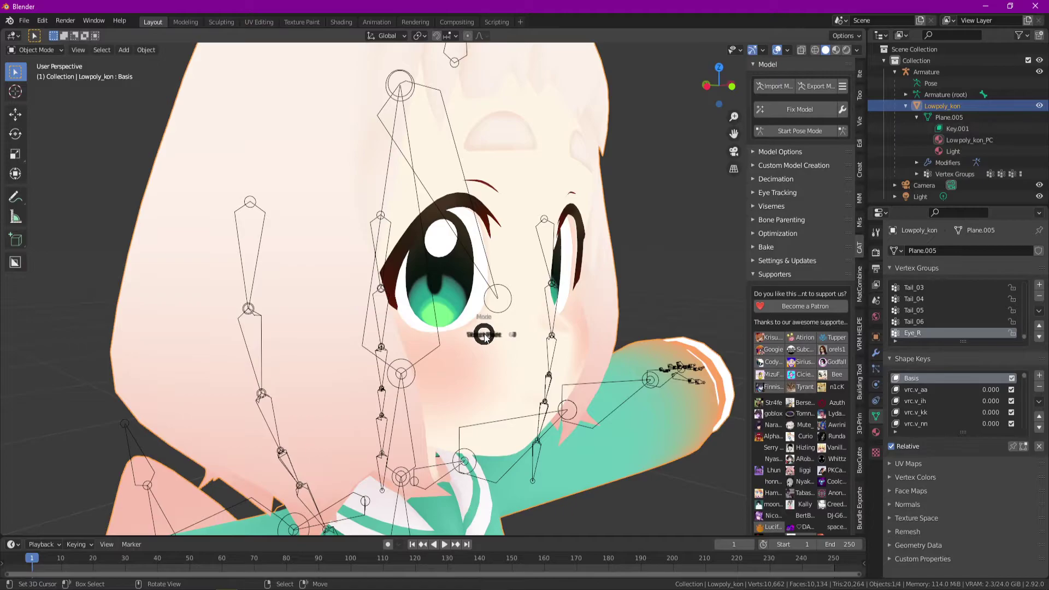
key(ctrl+Tab)
click(549, 327)
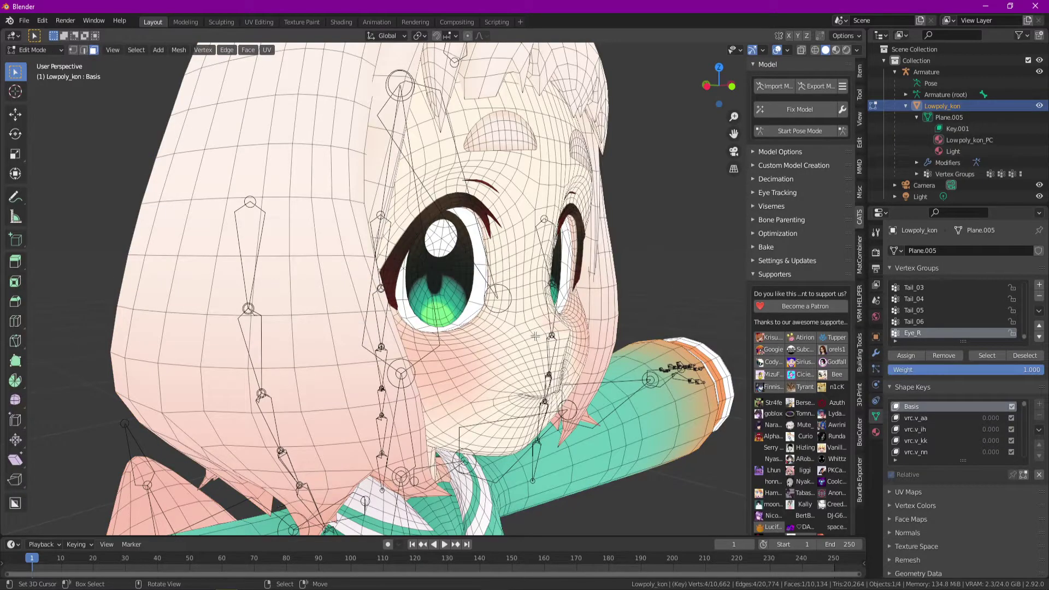
mouse_move(439, 266)
middle_down()
mouse_move(469, 257)
mouse_move(449, 247)
mouse_move(414, 274)
mouse_move(411, 305)
mouse_move(462, 311)
mouse_move(438, 287)
middle_up()
scroll(462, 311, up, 5)
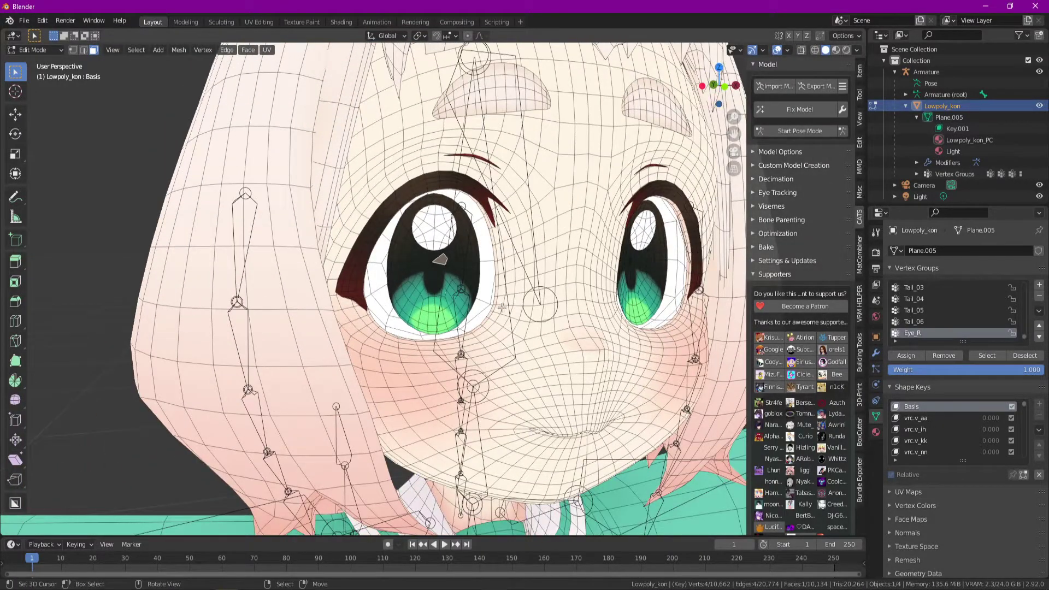
click(724, 86)
scroll(514, 263, down, 2)
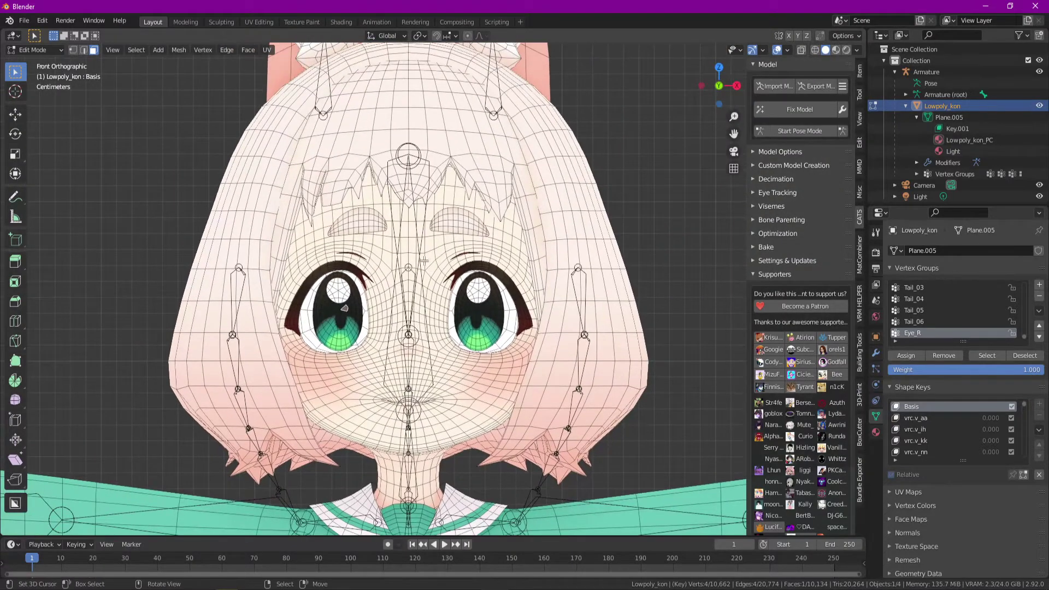
scroll(389, 350, up, 2)
shift+middle_drag(388, 345, 476, 252)
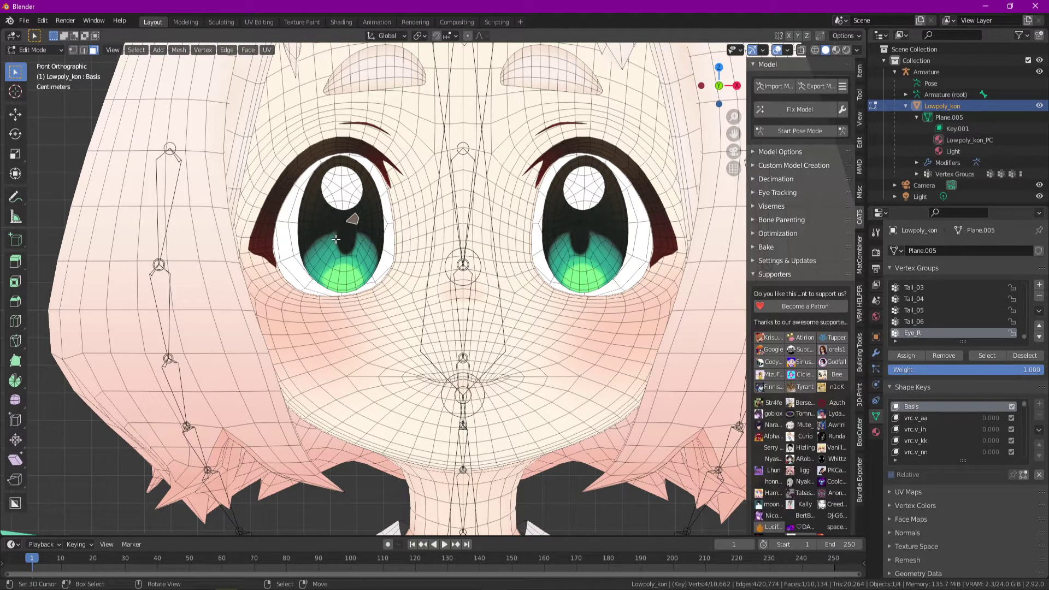
scroll(336, 239, down, 3)
key(ctrl+Tab)
Switch the Lowpoly_kon mesh back into Edit Mode
click(389, 171)
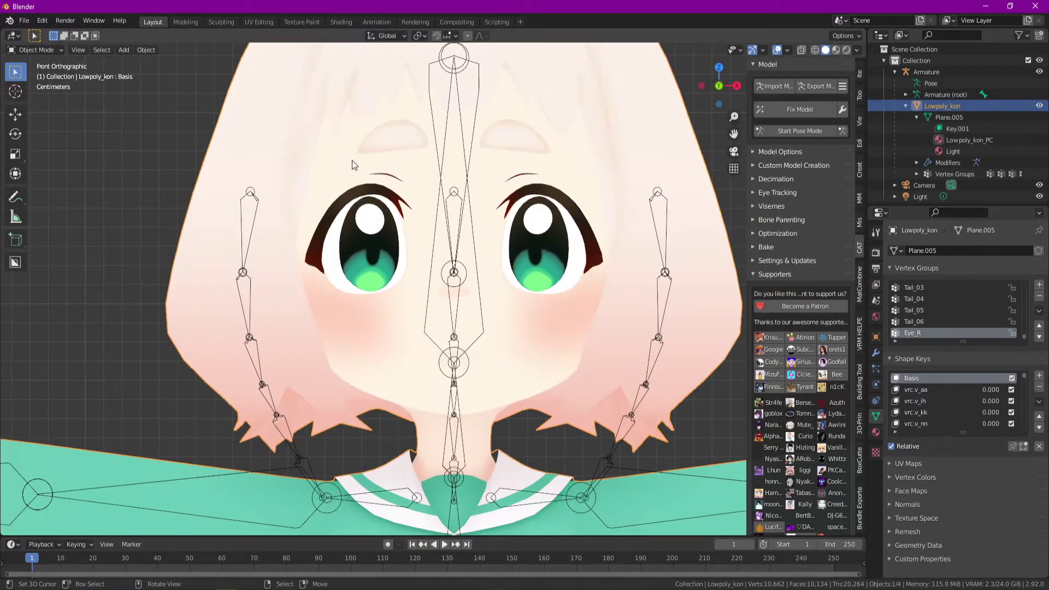
scroll(352, 230, down, 4)
key(ctrl+Tab)
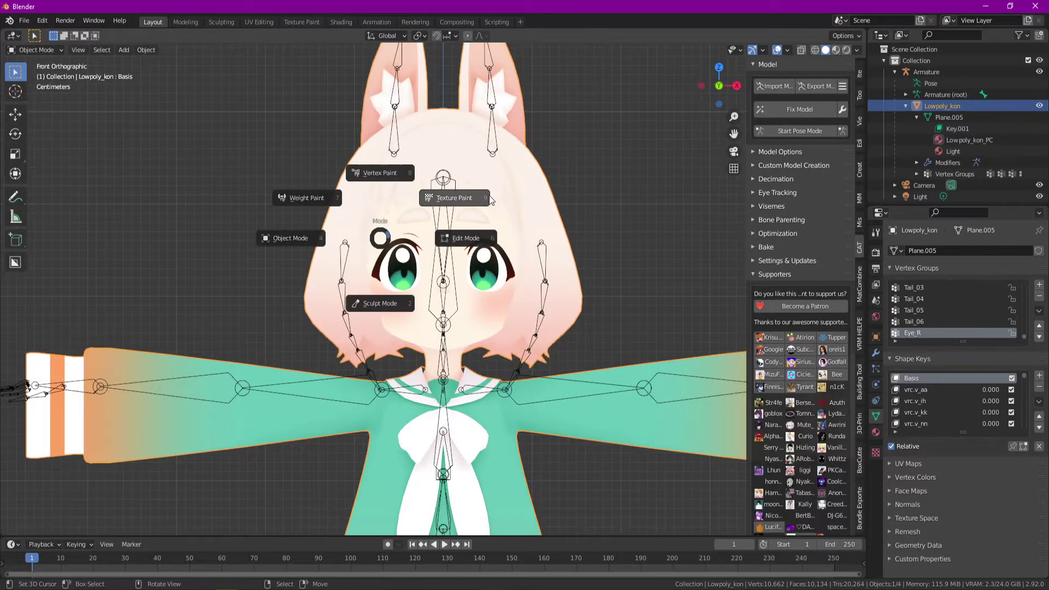
click(458, 200)
scroll(331, 298, up, 4)
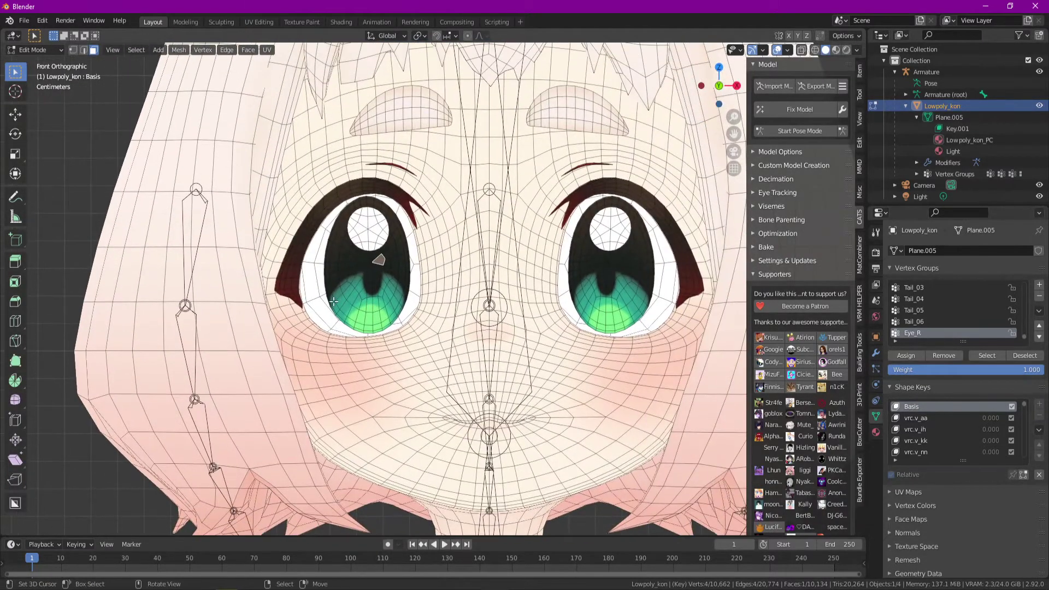
Select the right eye's linked iris and highlight oval, checking from the front view
key(ctrl+l)
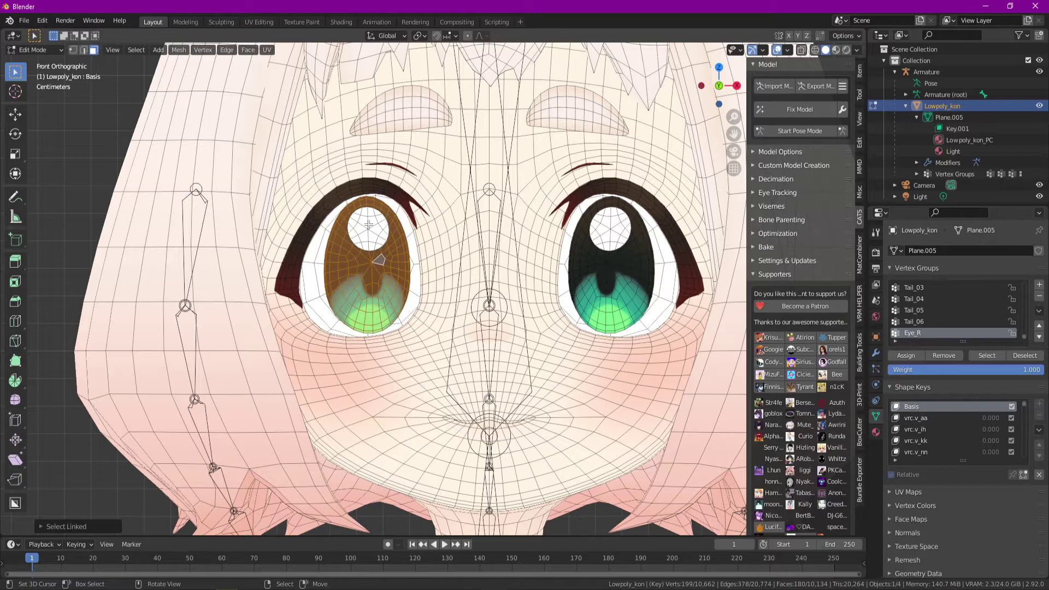
key(l)
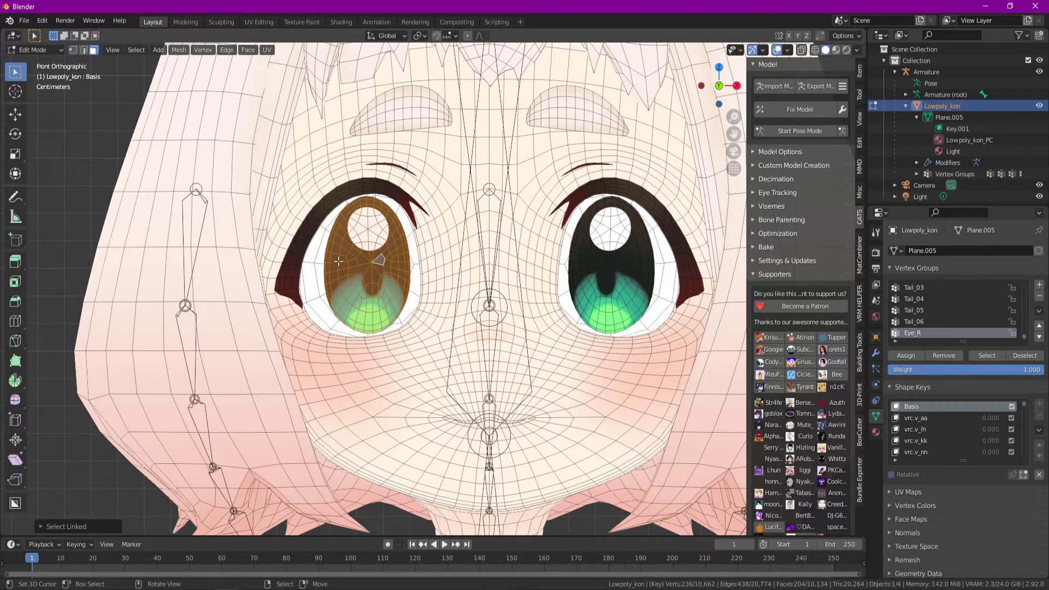
mouse_move(354, 268)
middle_down()
mouse_move(415, 268)
mouse_move(354, 263)
middle_up()
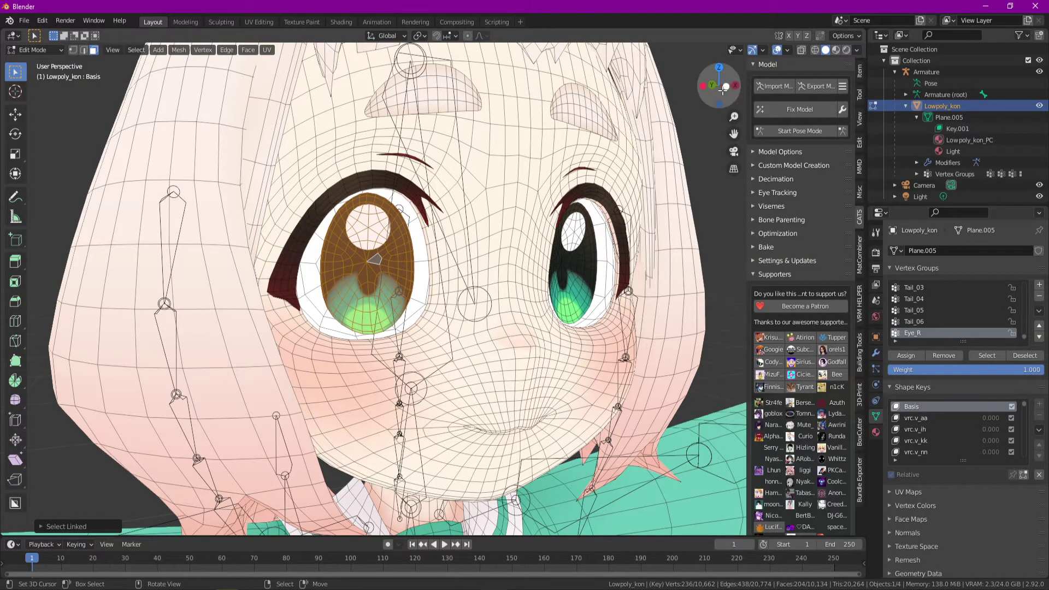
click(723, 91)
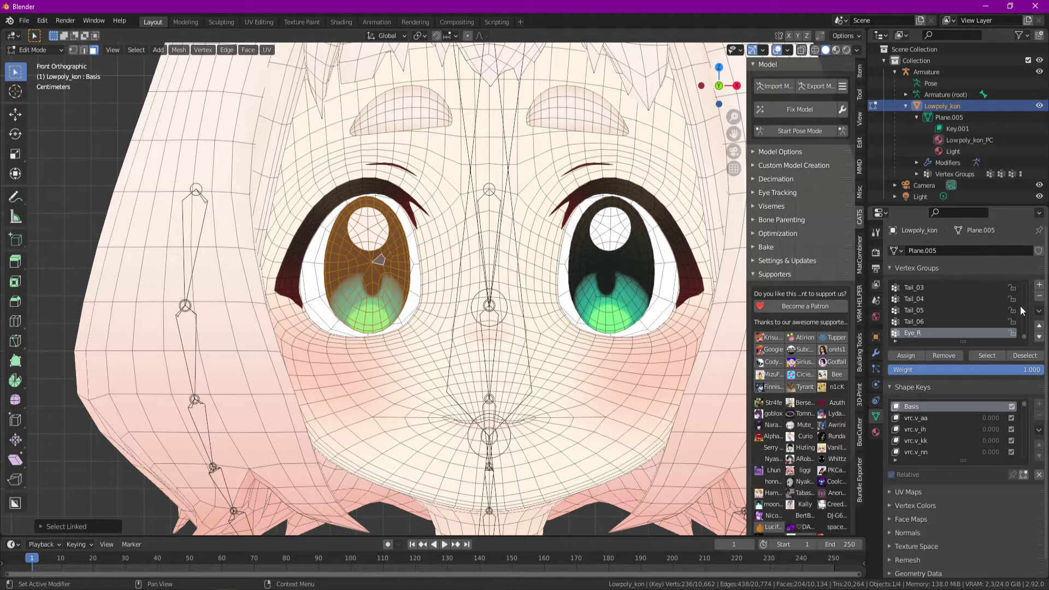
Add a vertex group named Eye_R and assign the selected right-eye vertices to it
click(1040, 286)
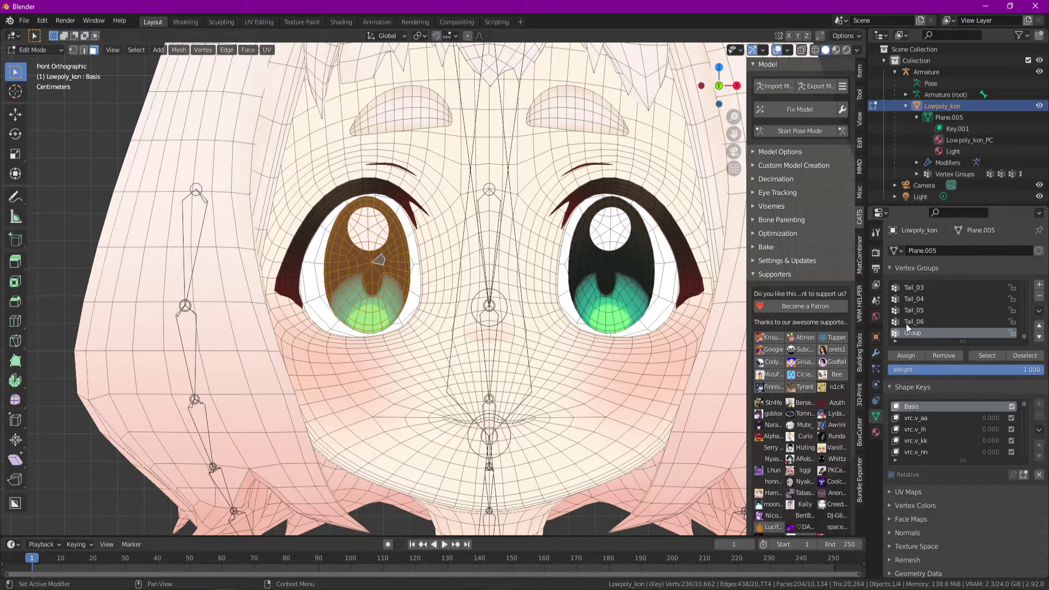
double_click(932, 335)
text(Eye_R)
key(Return)
click(907, 356)
Check the Eye_R weights in Weight Paint mode
key(ctrl+Tab)
click(423, 285)
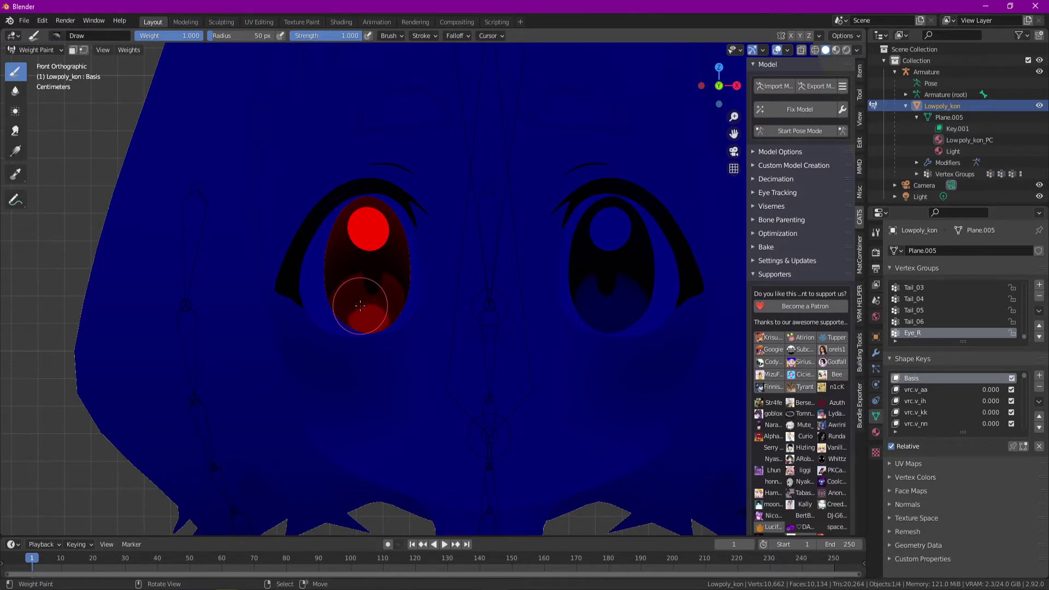
key(ctrl+Tab)
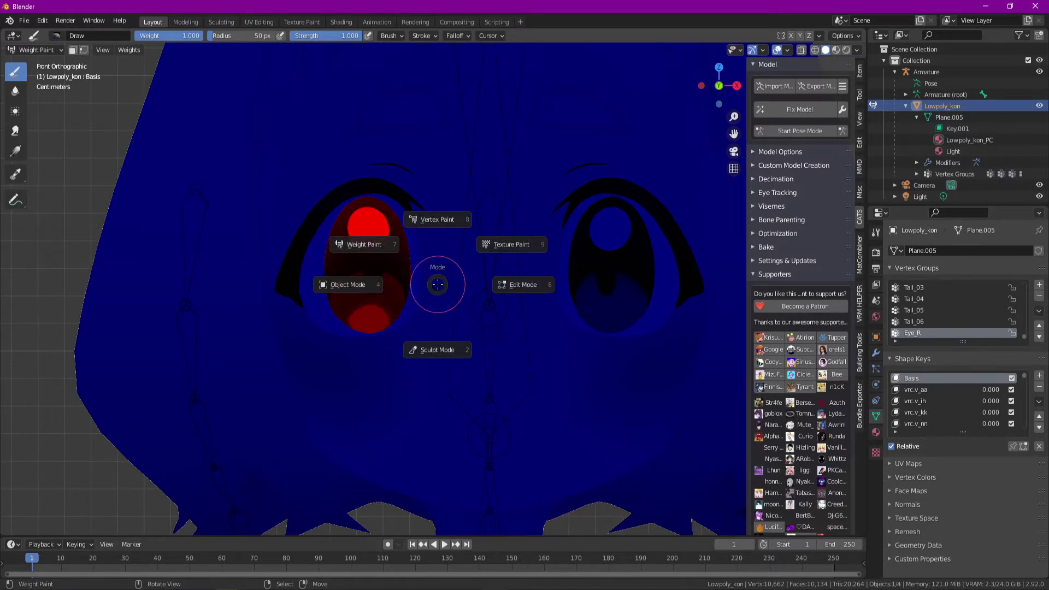
Mirror the 204 selected eye faces onto the character's left iris with Mirror Selection
click(508, 285)
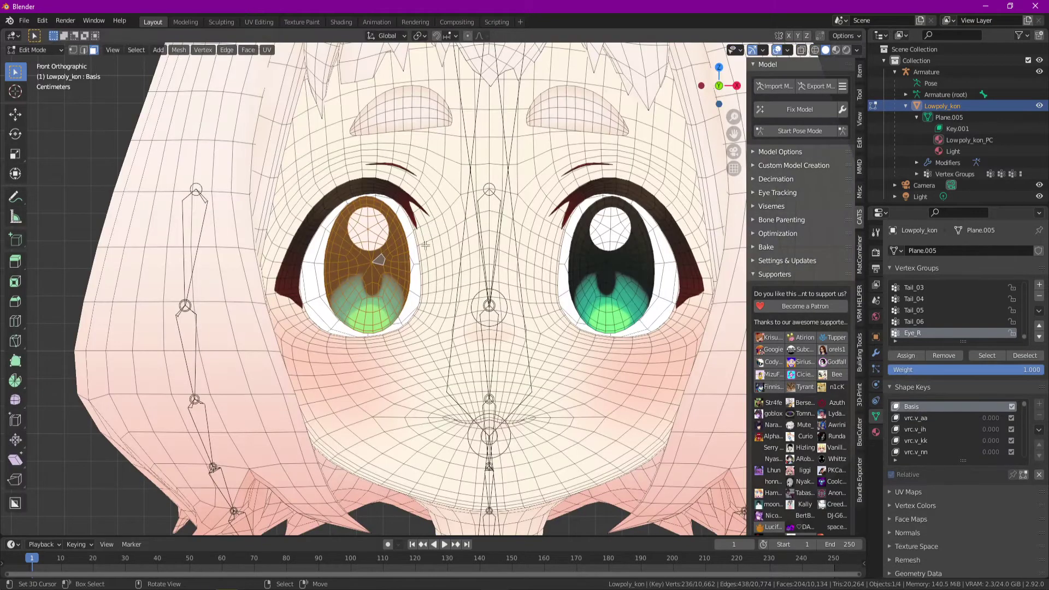
right_click(436, 322)
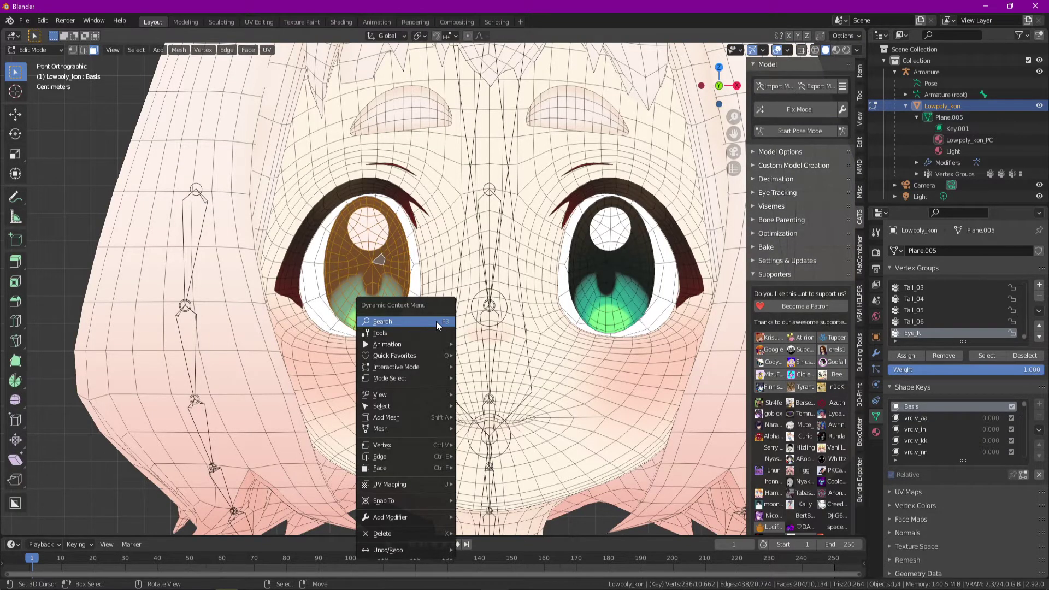
click(436, 321)
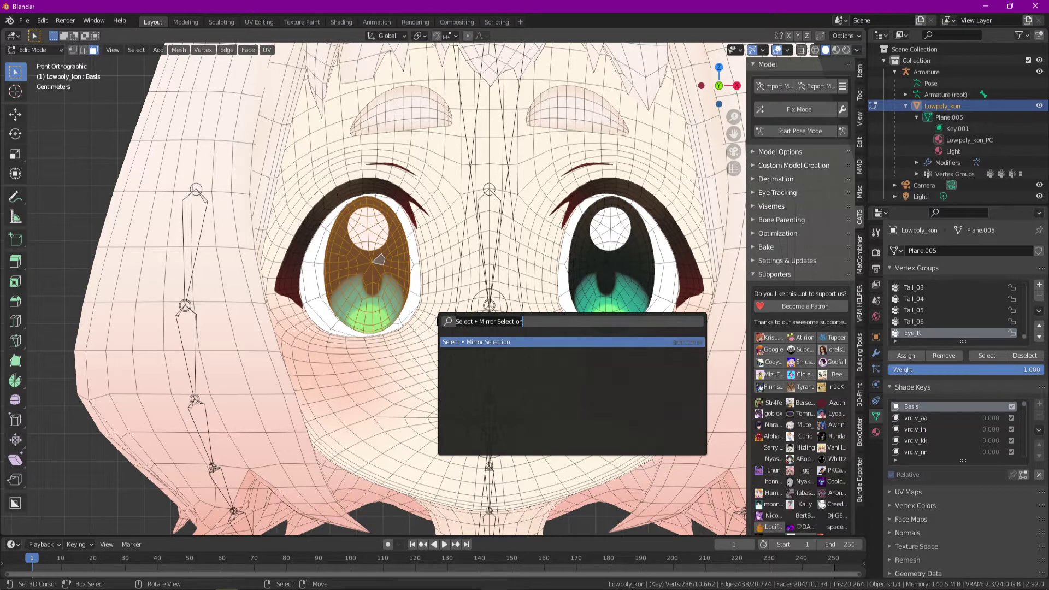
key(Return)
scroll(437, 321, down, 3)
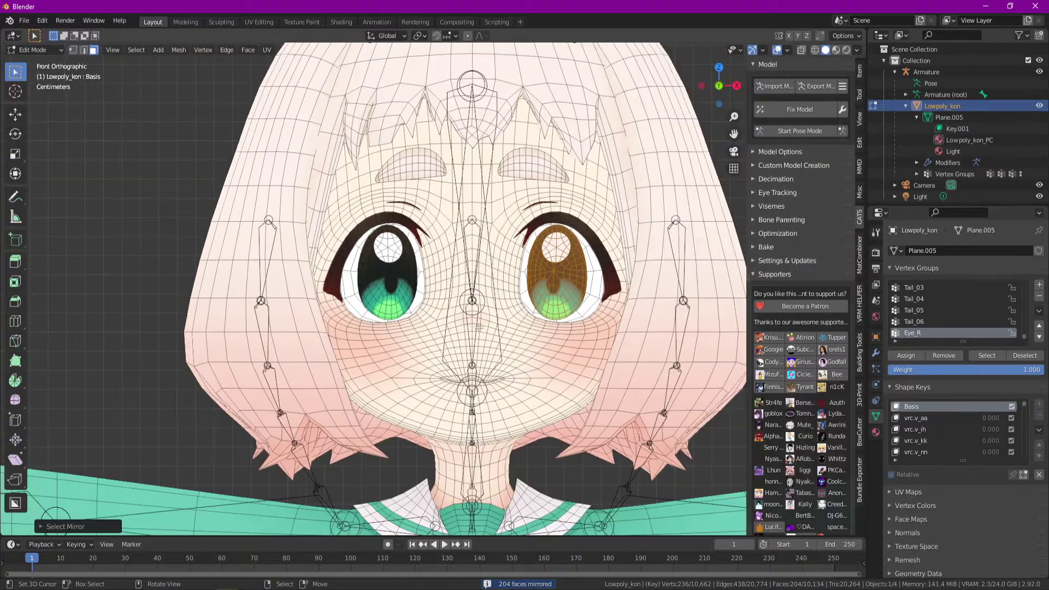
shift+middle_drag(478, 326, 427, 298)
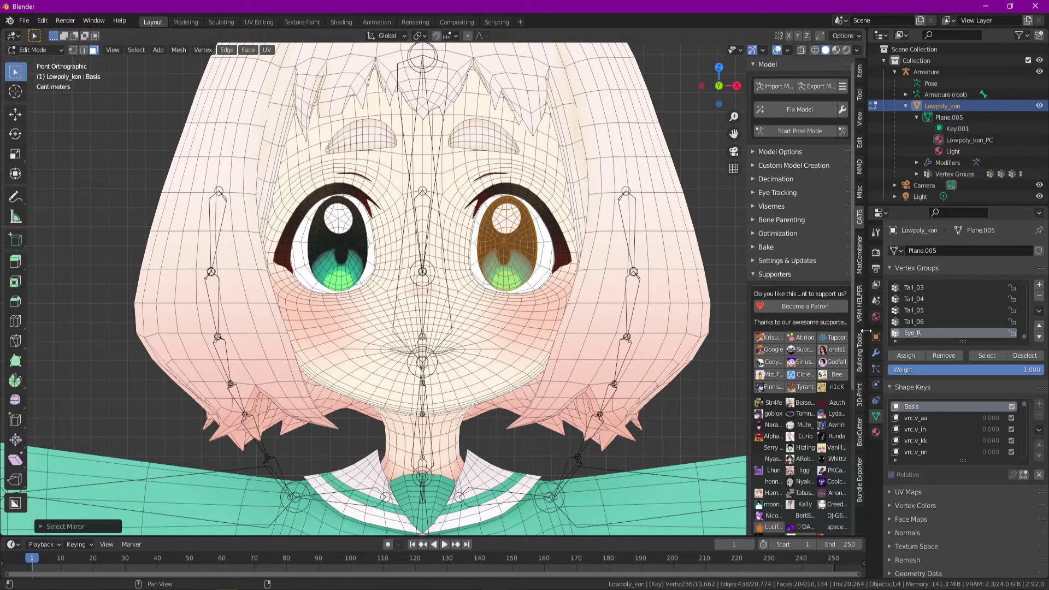
Create a vertex group named Eye_L beside Eye_R, then switch to Object Mode
click(1039, 285)
double_click(935, 331)
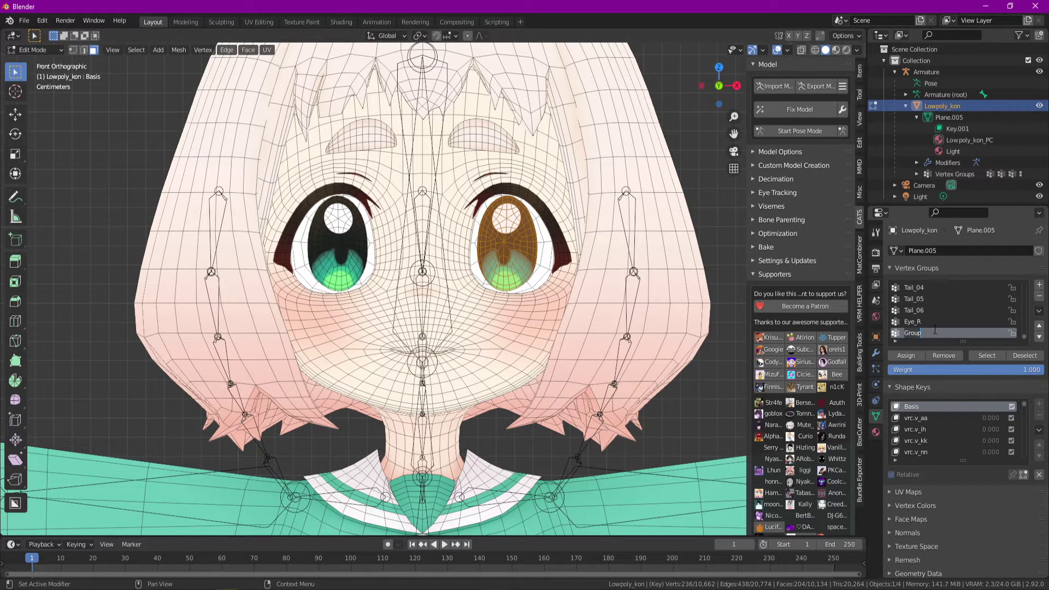
text(Eye)
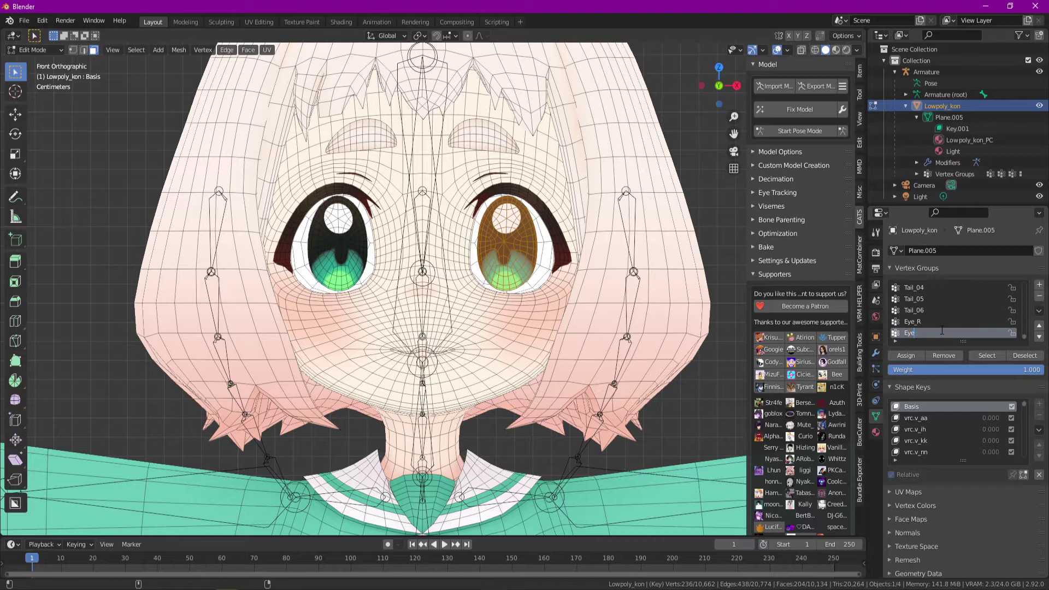
text(_L)
key(Return)
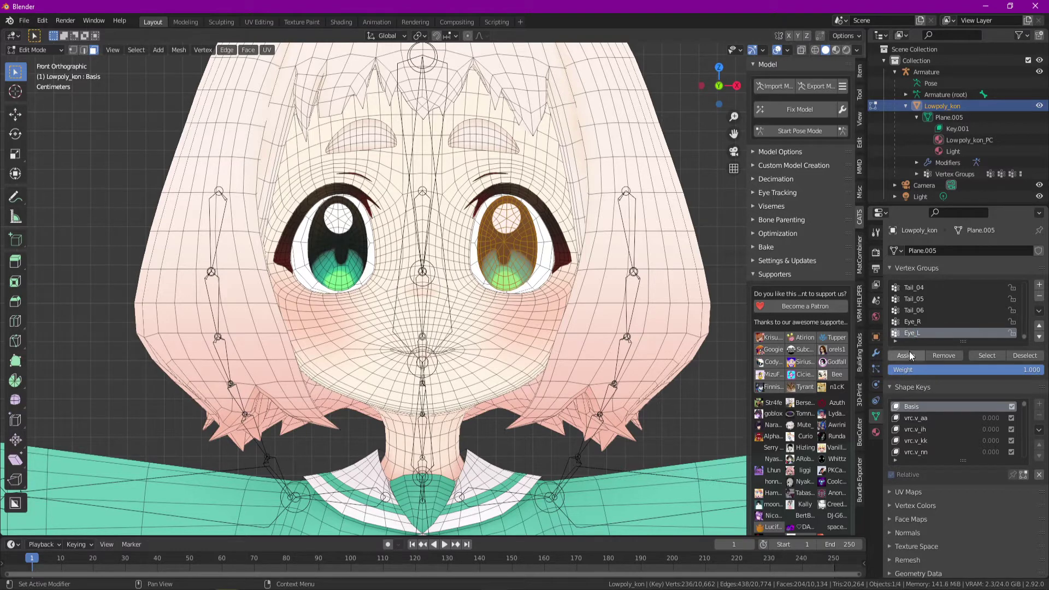
key(ctrl+Tab)
click(483, 280)
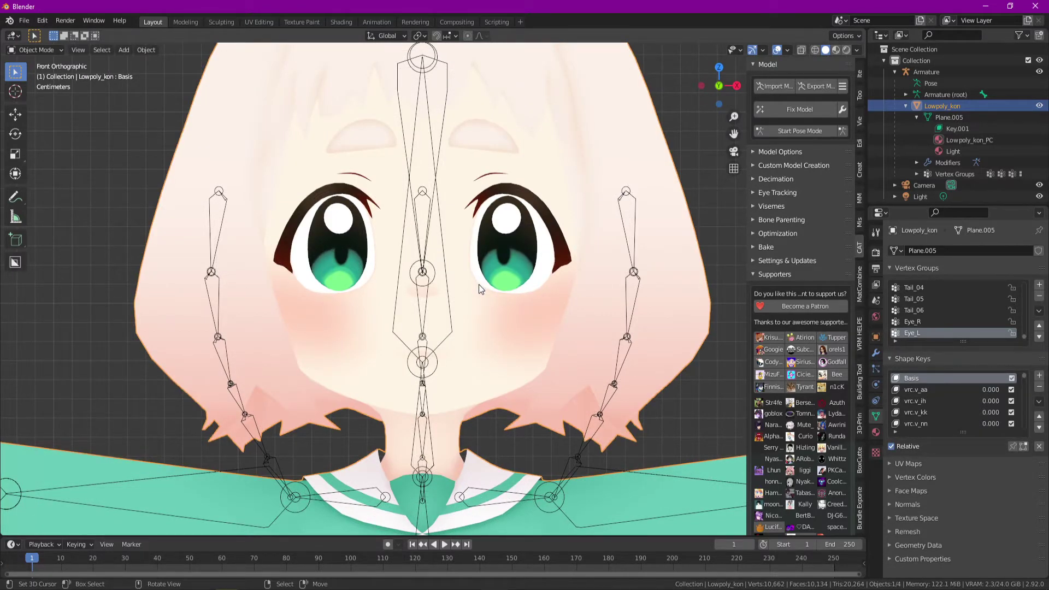
In armature Edit Mode, duplicate the Head bone and move the copy along Z
click(451, 306)
key(ctrl+Tab)
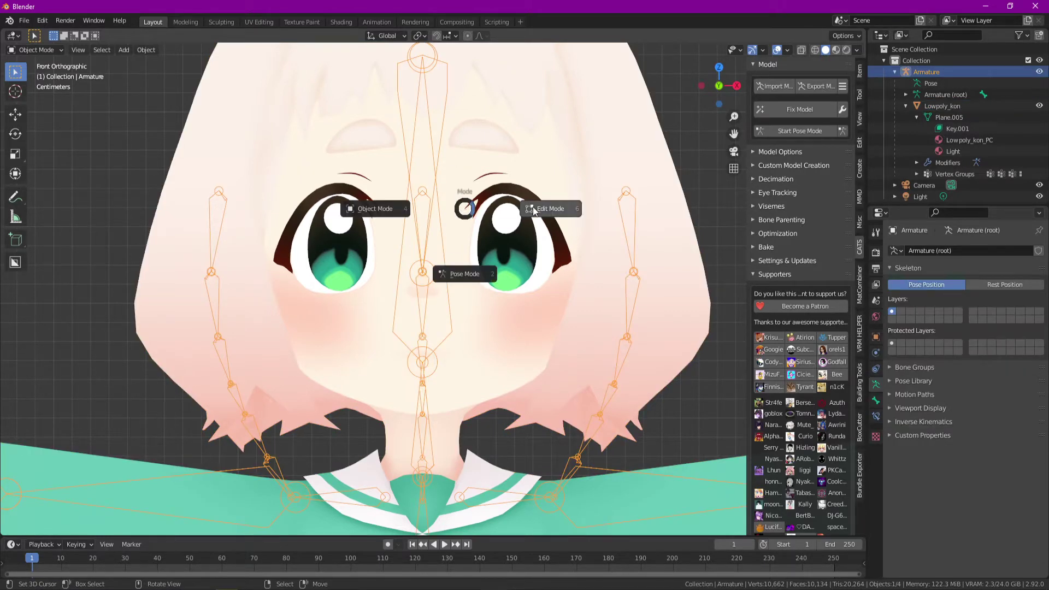
click(534, 209)
scroll(437, 295, down, 2)
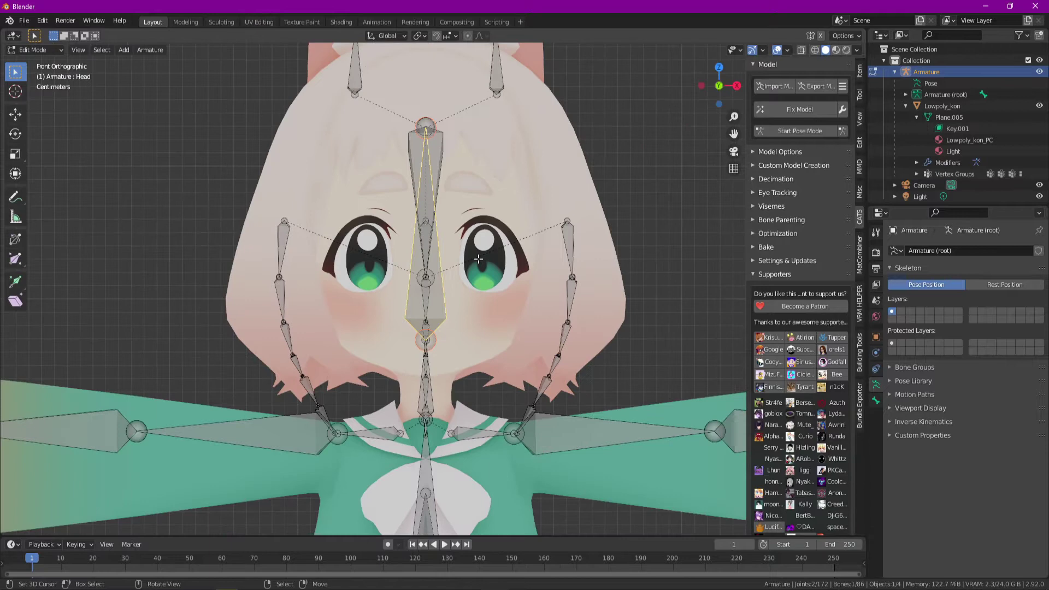
key(shift+d)
key(z)
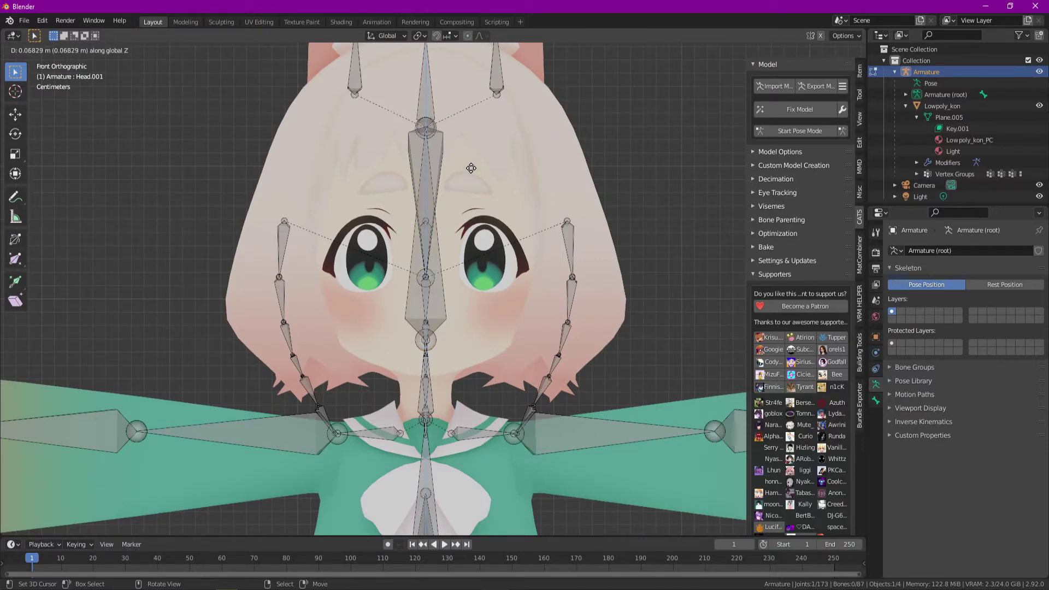
click(469, 190)
scroll(469, 164, down, 1)
Untick Connected for Head.001 so it stays parented to Head but detached
click(427, 158)
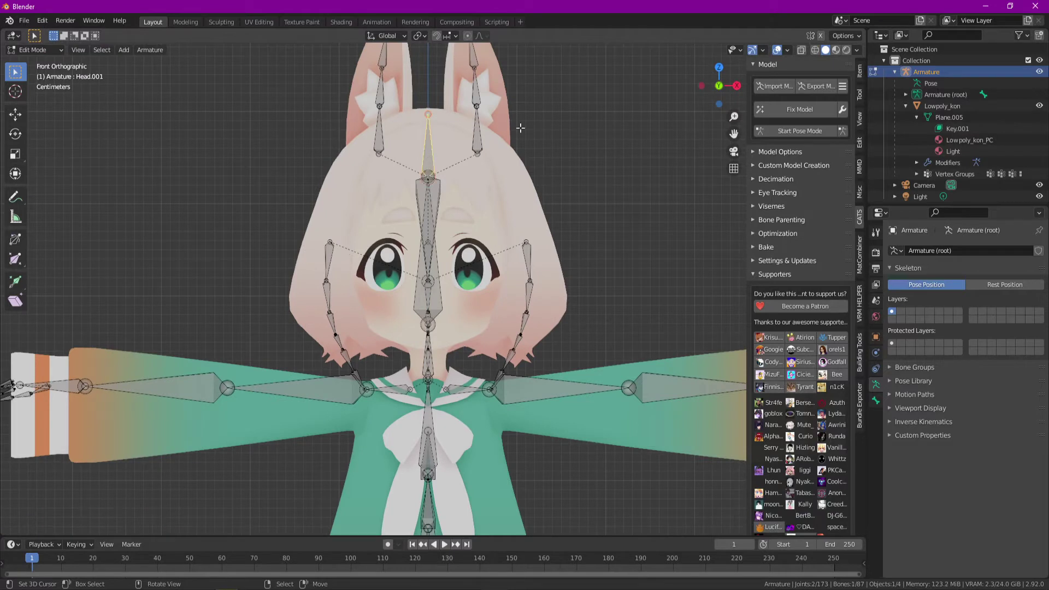
click(877, 402)
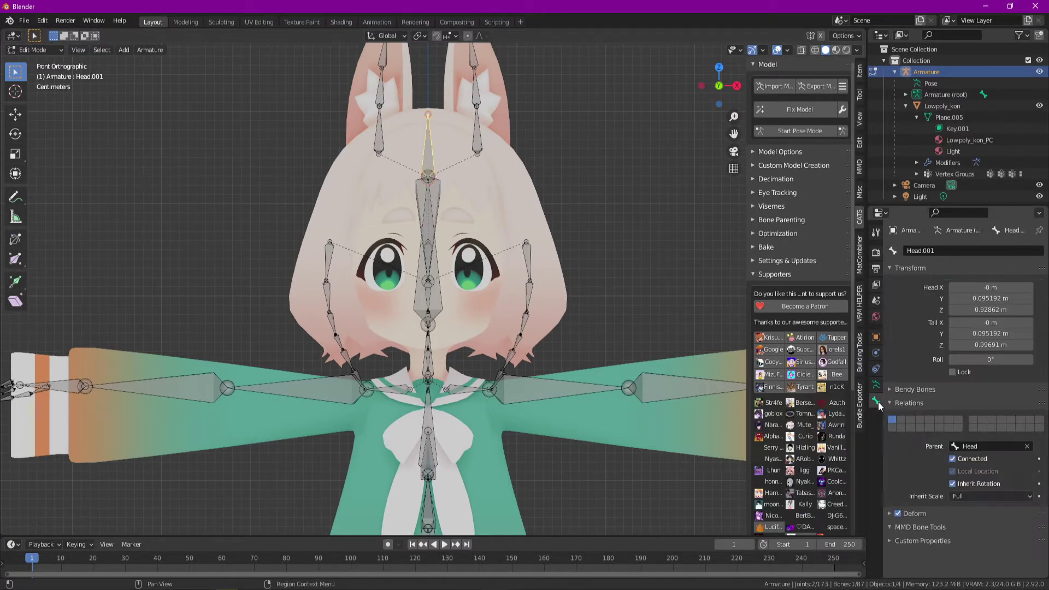
click(954, 460)
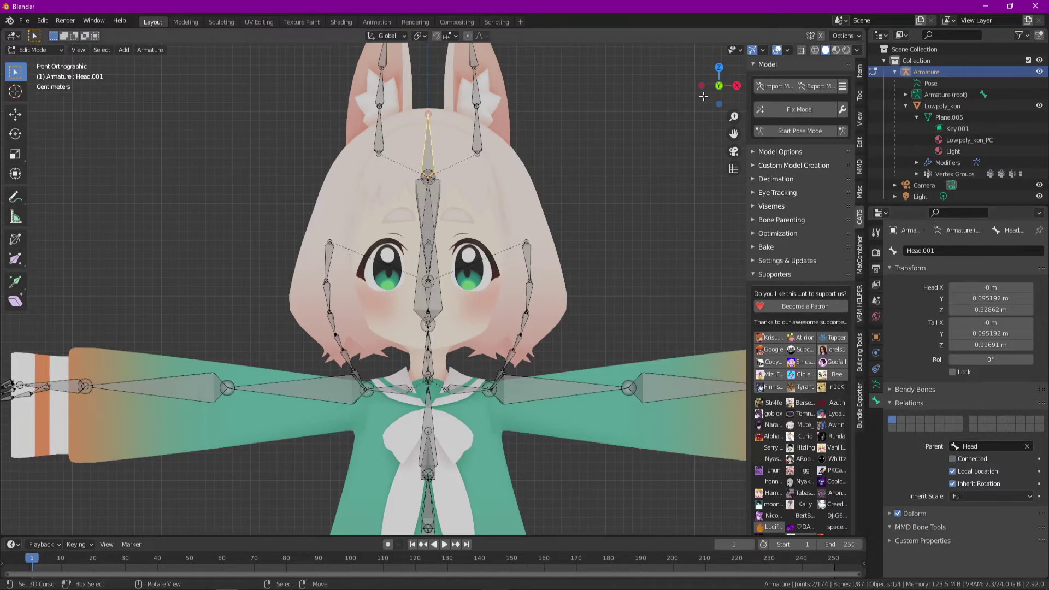
click(719, 86)
click(719, 86)
Place Head.001 over the right eye, then push it forward along Y in side view
key(g)
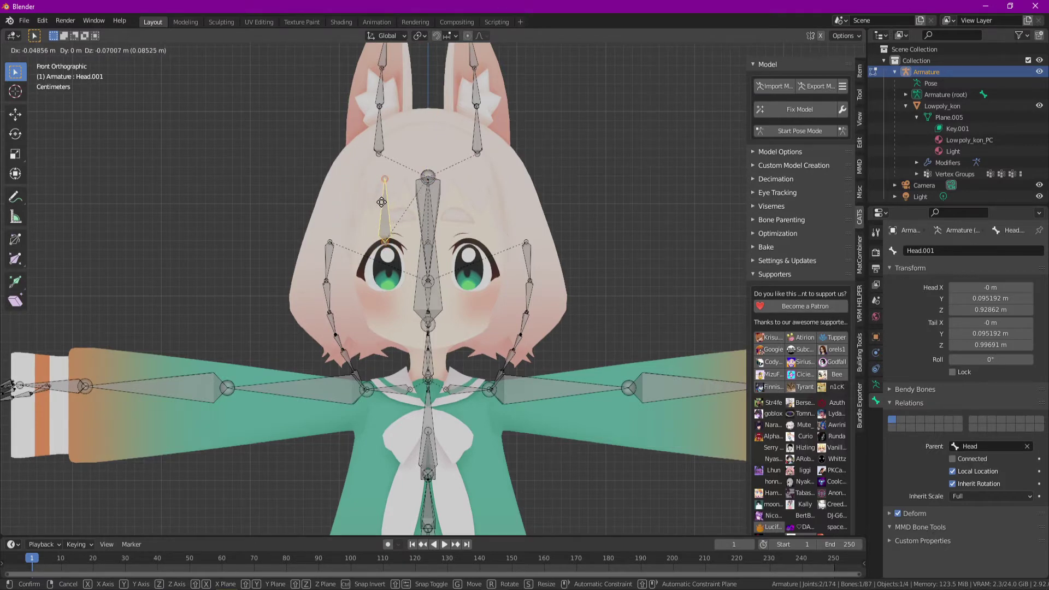
click(381, 202)
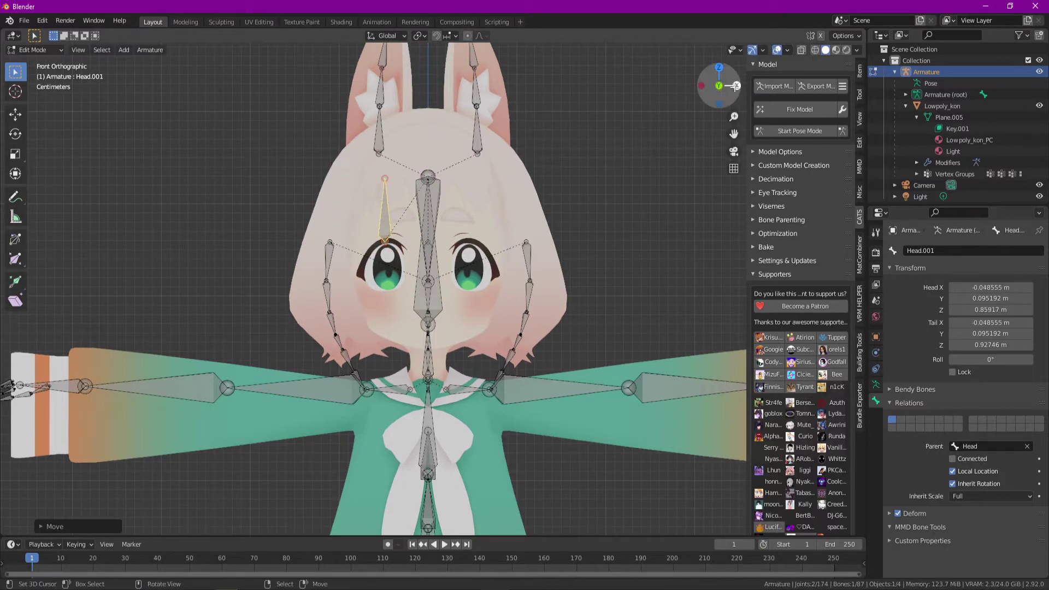
click(735, 85)
key(g)
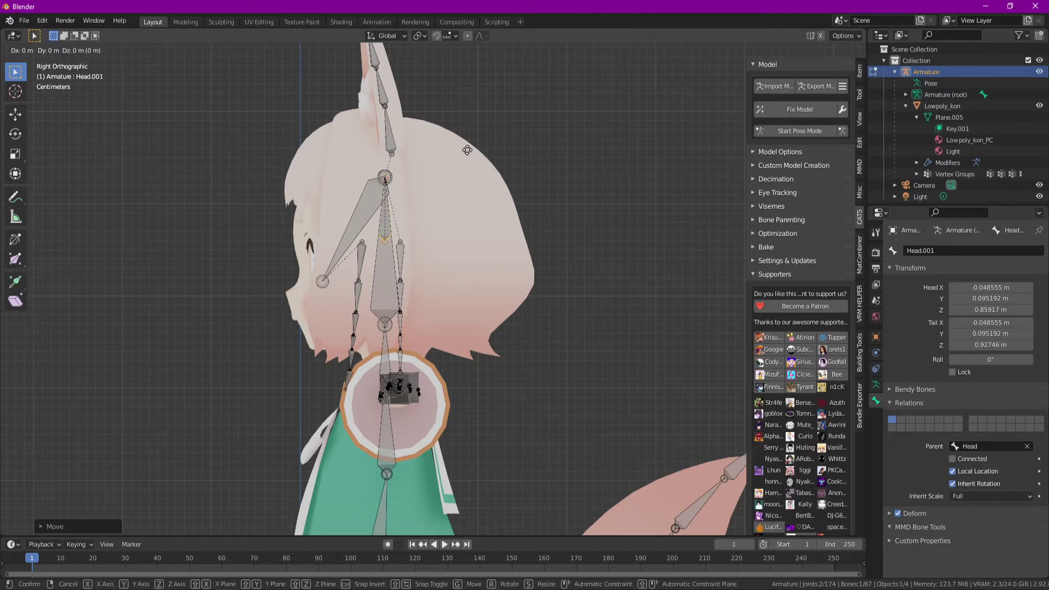
key(y)
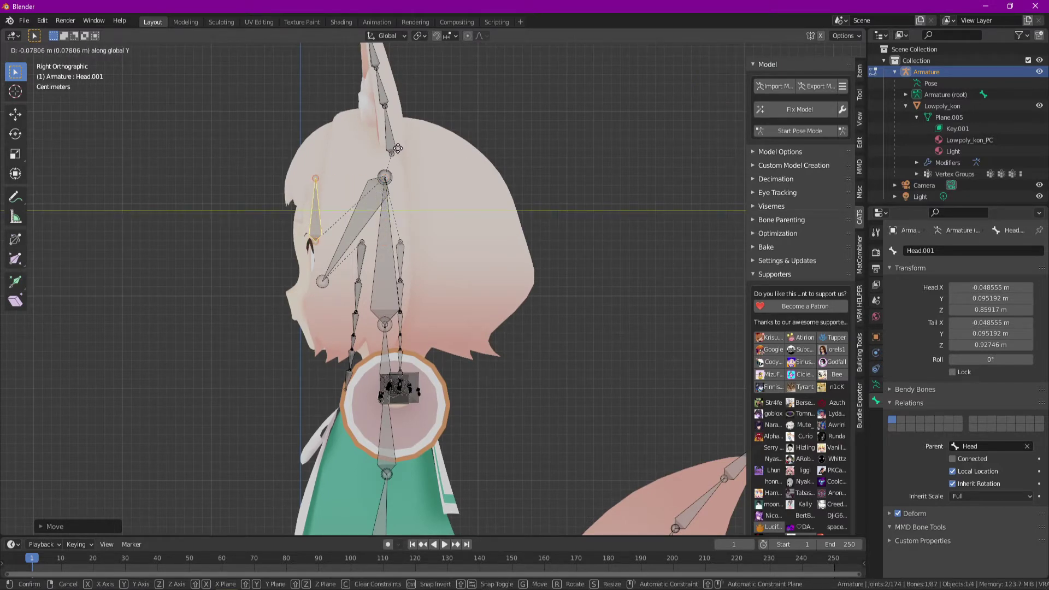
click(397, 150)
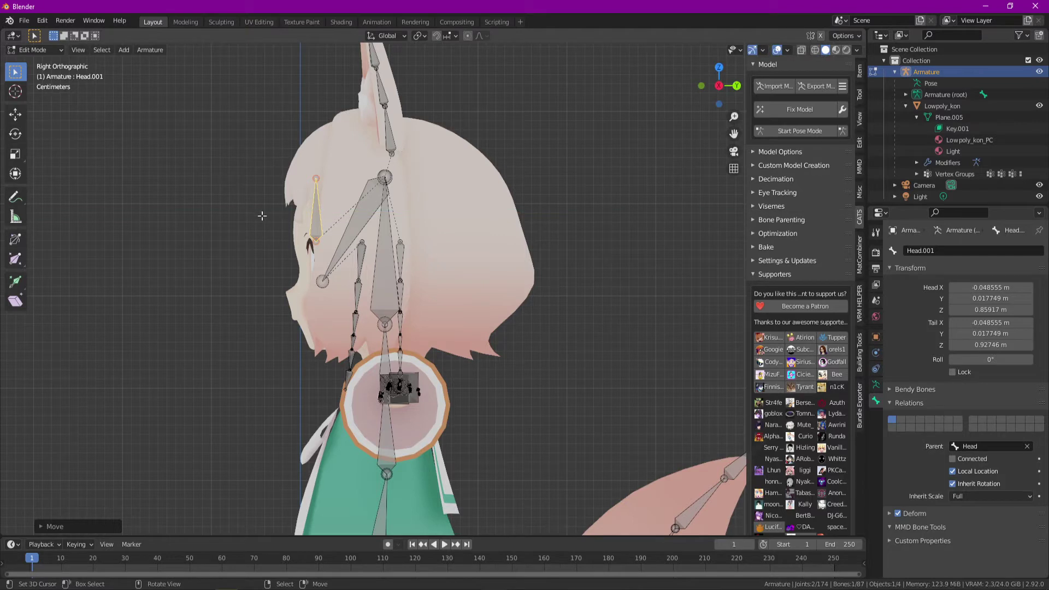
click(701, 85)
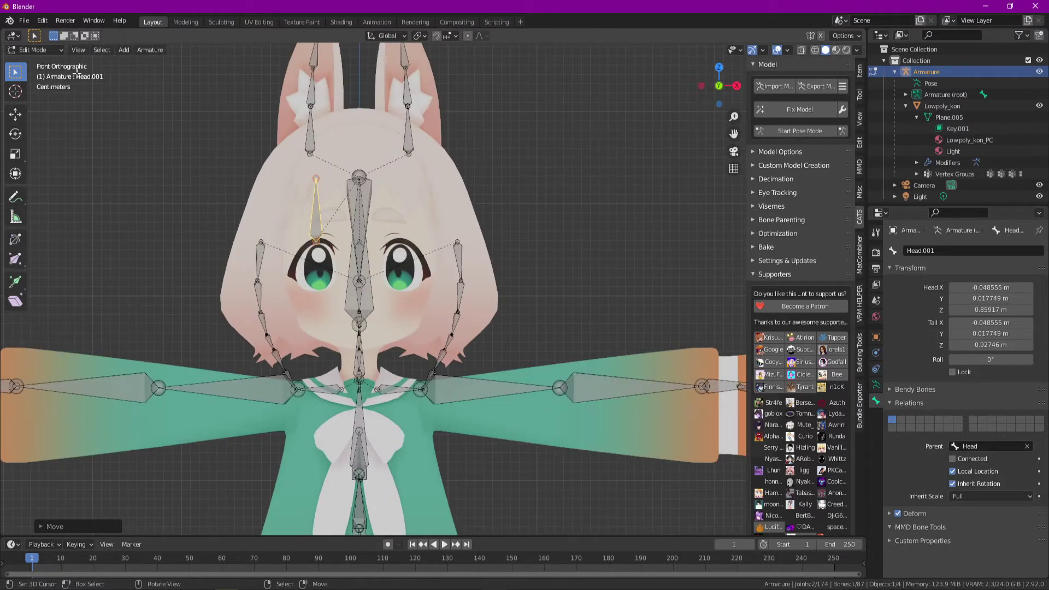
Rename the Head.001 bone to Eye_R
click(981, 248)
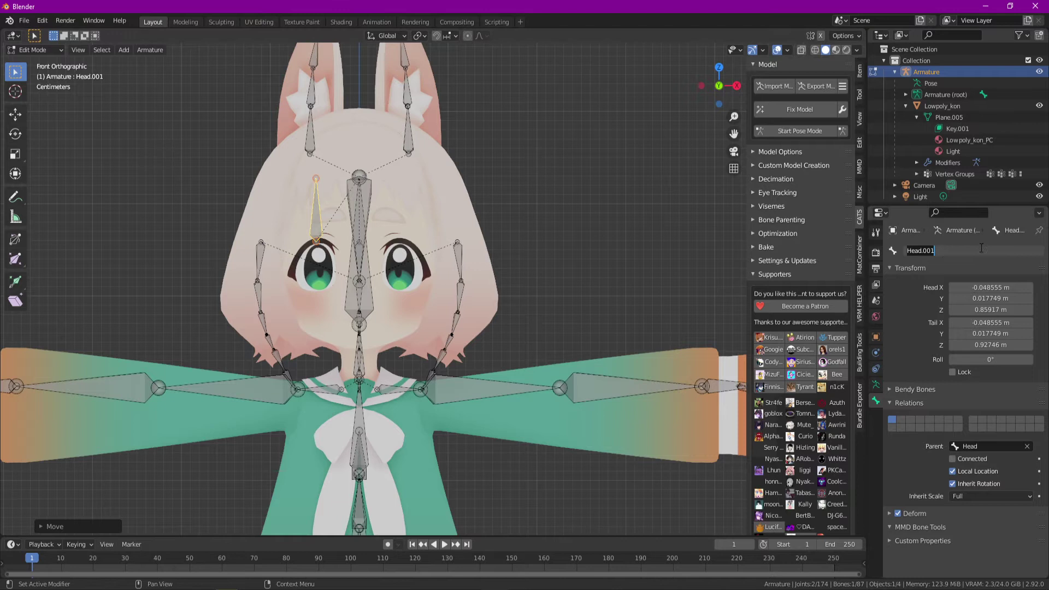
key(BackSpace)
text(Eye_R)
key(Return)
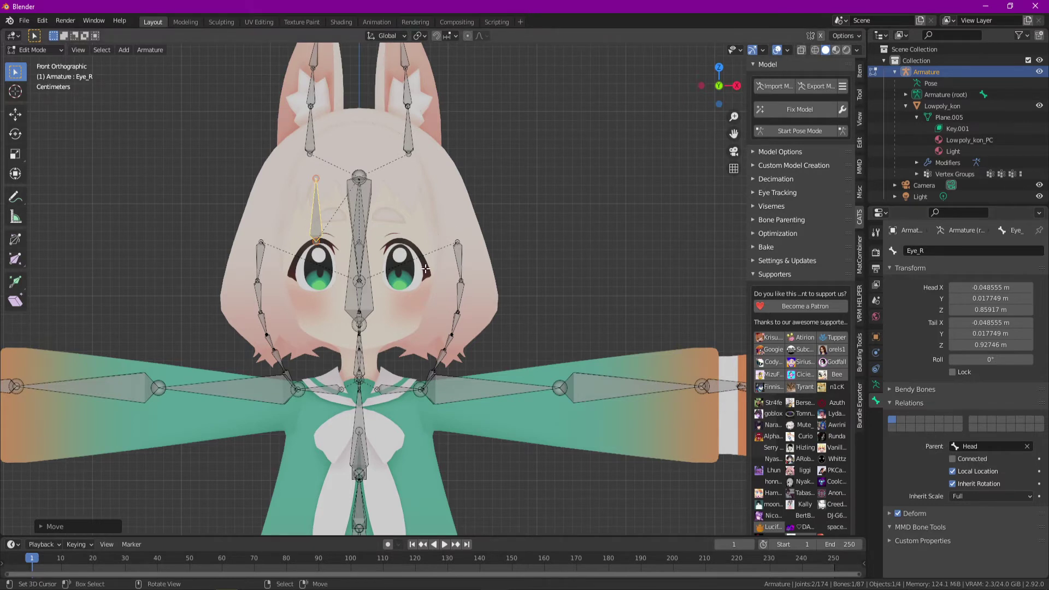
Symmetrize Eye_R into an Eye_L bone at X 0.048555 and enter Pose Mode
right_click(426, 269)
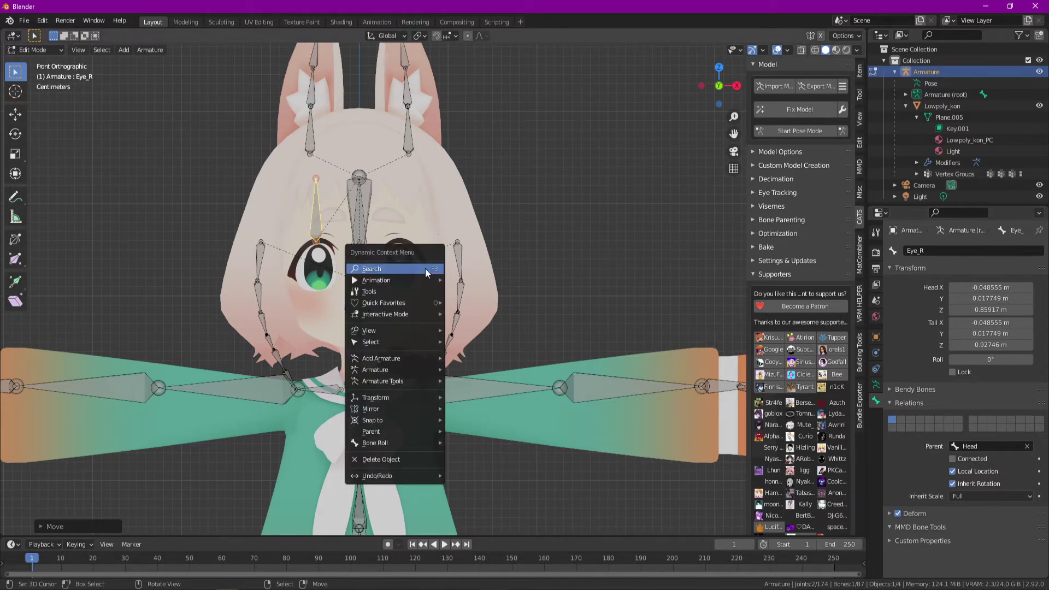
click(425, 268)
text(symm)
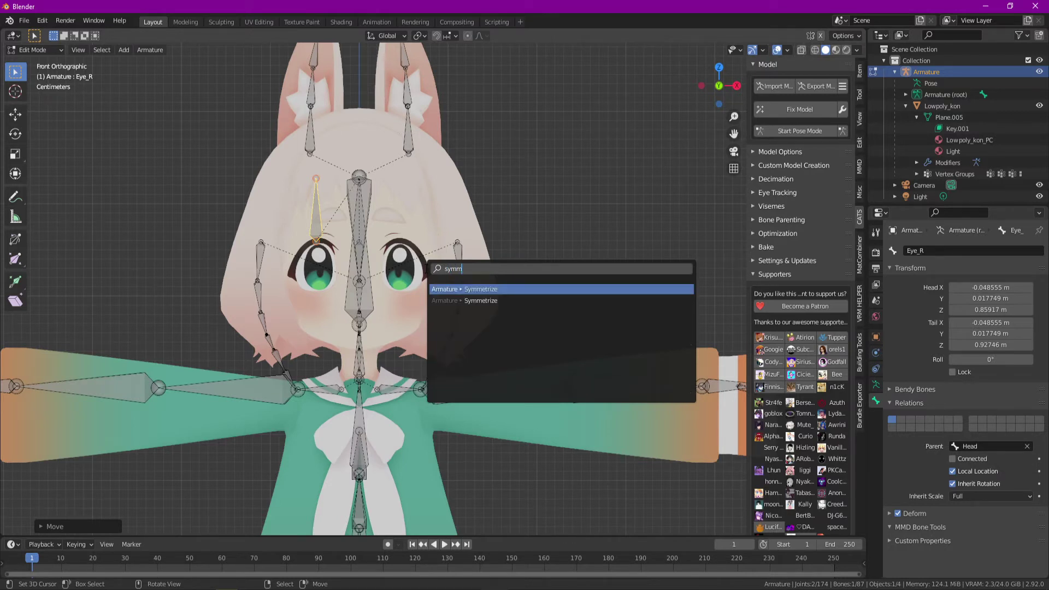
key(Return)
key(ctrl+Tab)
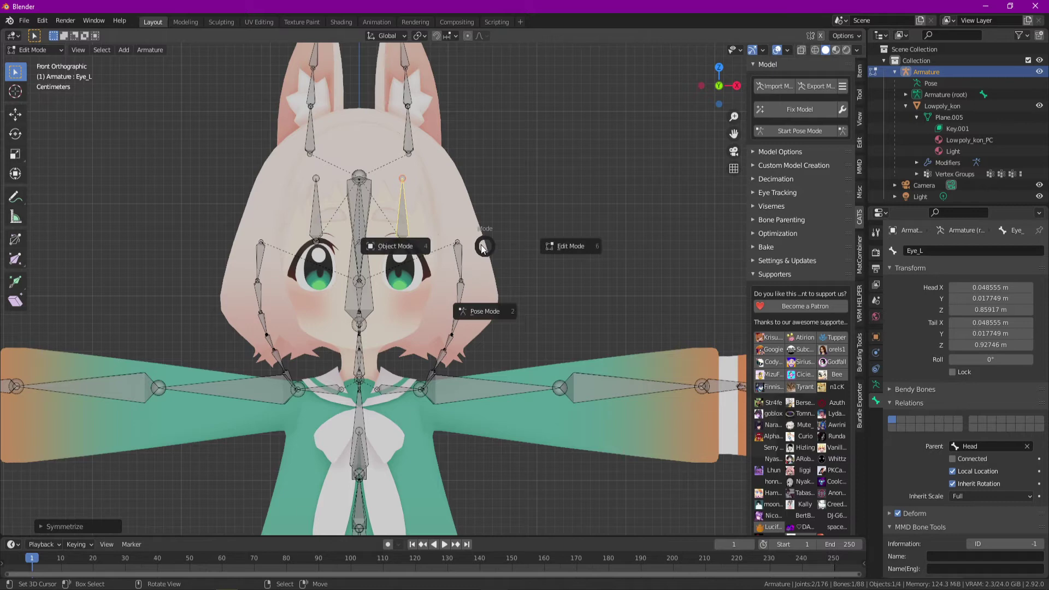
click(378, 353)
key(ctrl+Tab)
click(425, 385)
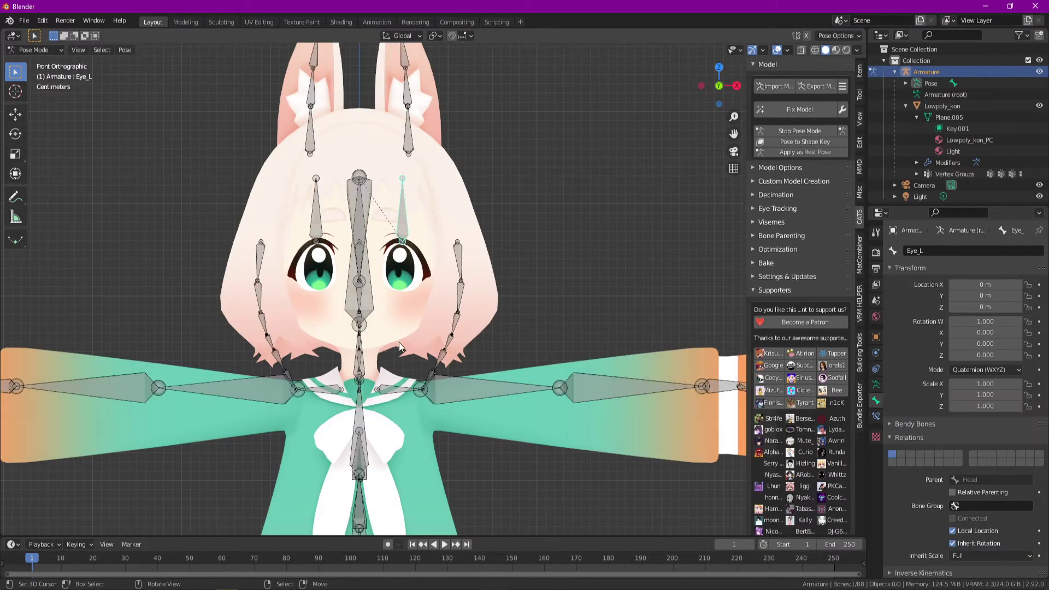
middle_drag(402, 219, 464, 218)
key(r)
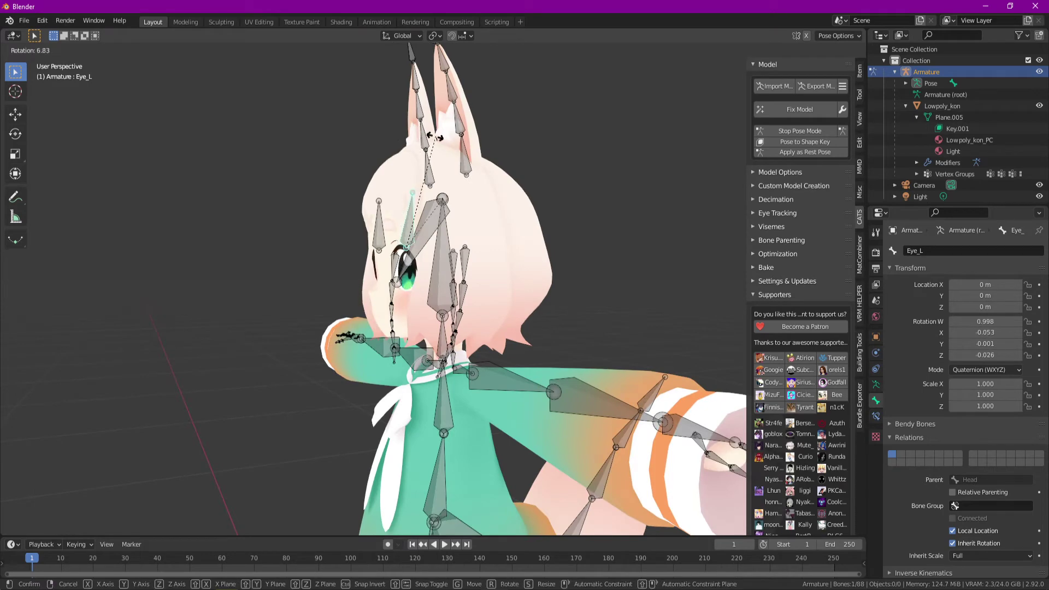
right_click(425, 164)
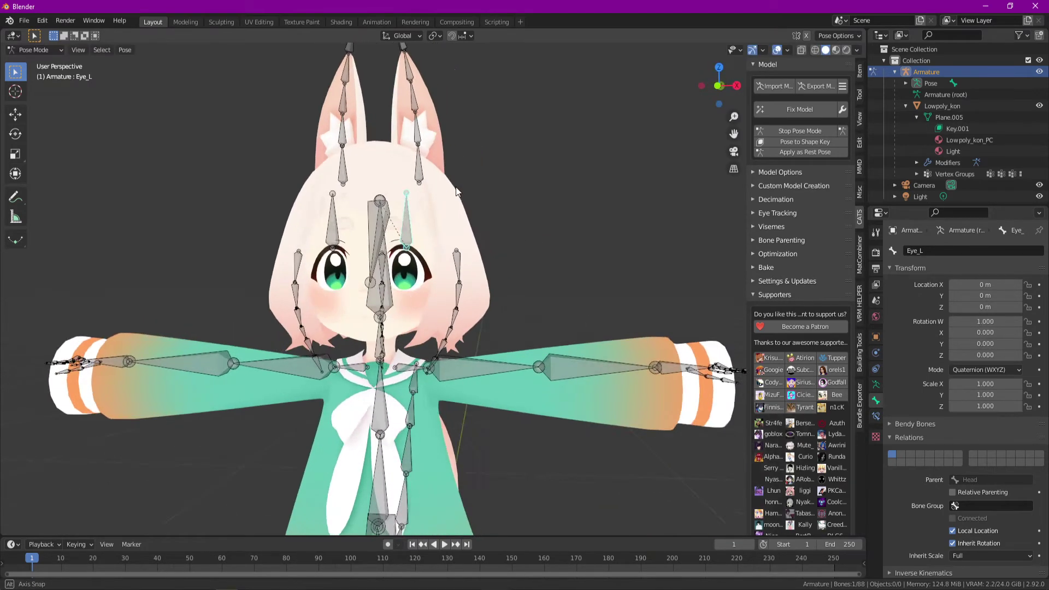
middle_drag(456, 187, 474, 191)
key(r)
key(z)
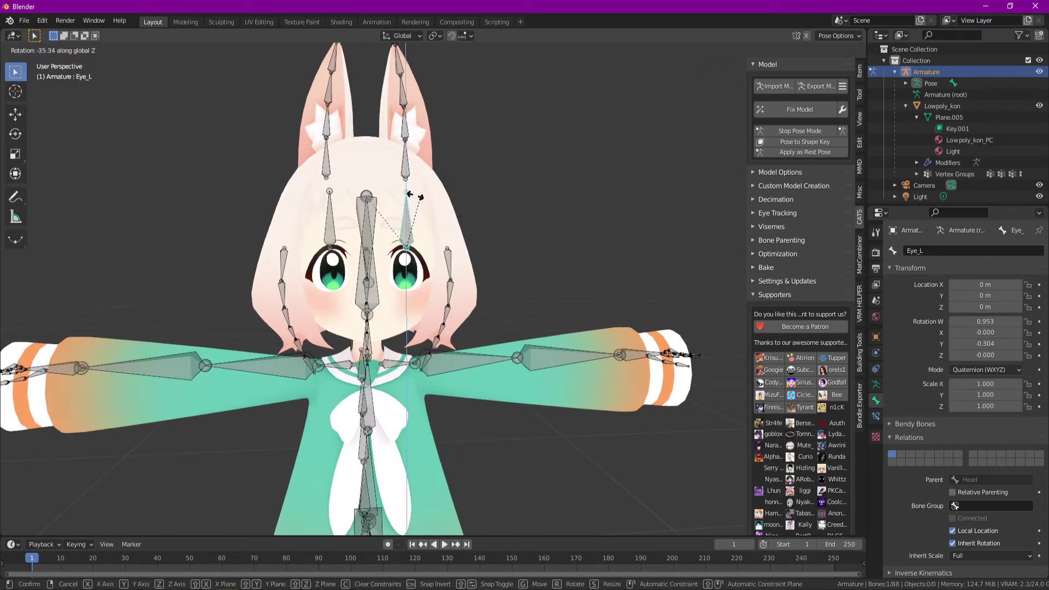
key(Escape)
middle_drag(426, 257, 507, 297)
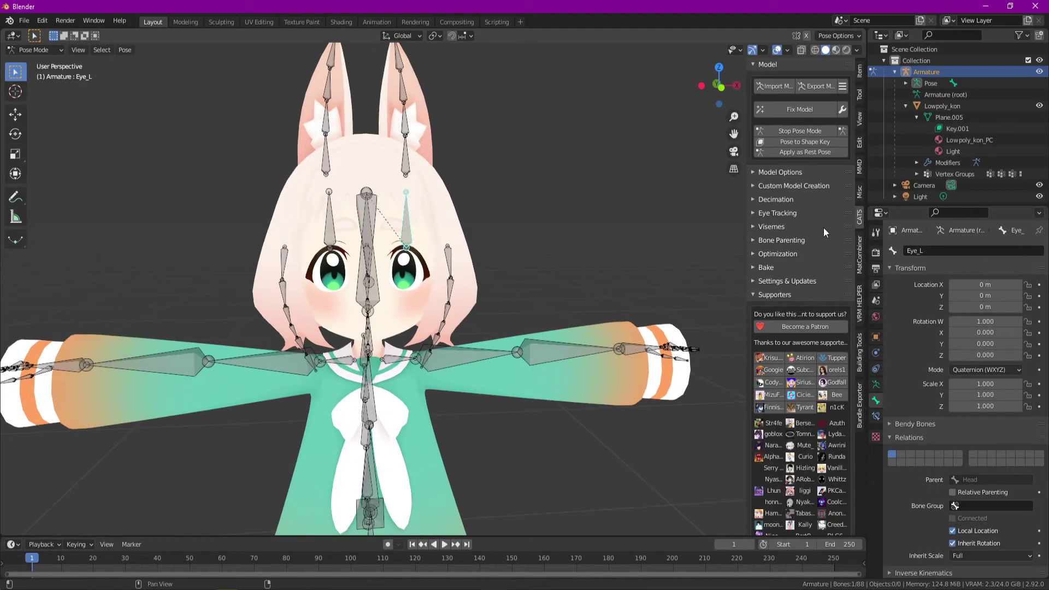
Expand CATS Eye Tracking, view from the front, and enter armature Edit Mode with X-mirror on
click(756, 213)
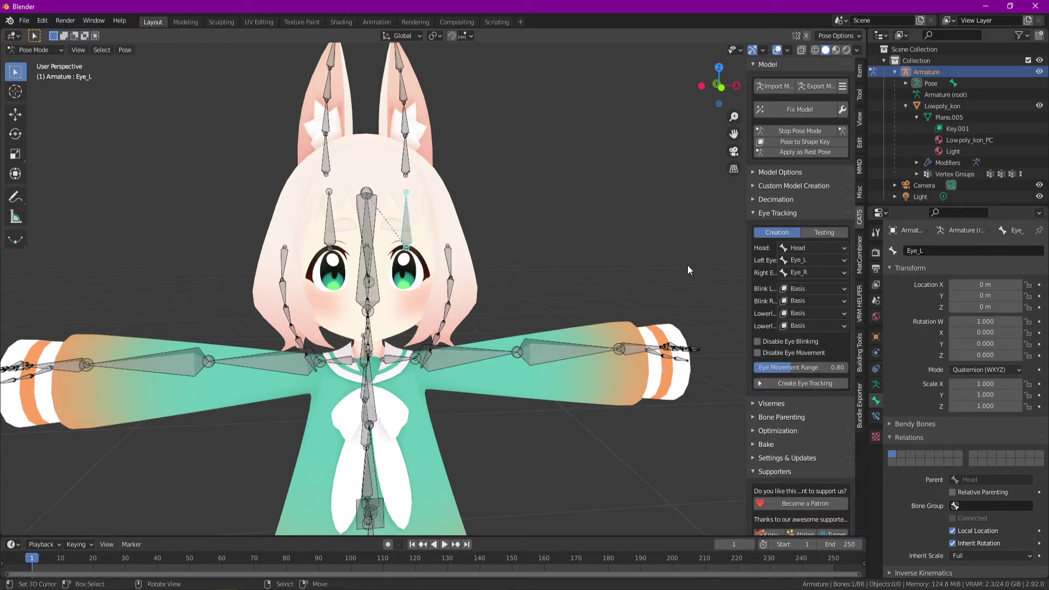
click(721, 86)
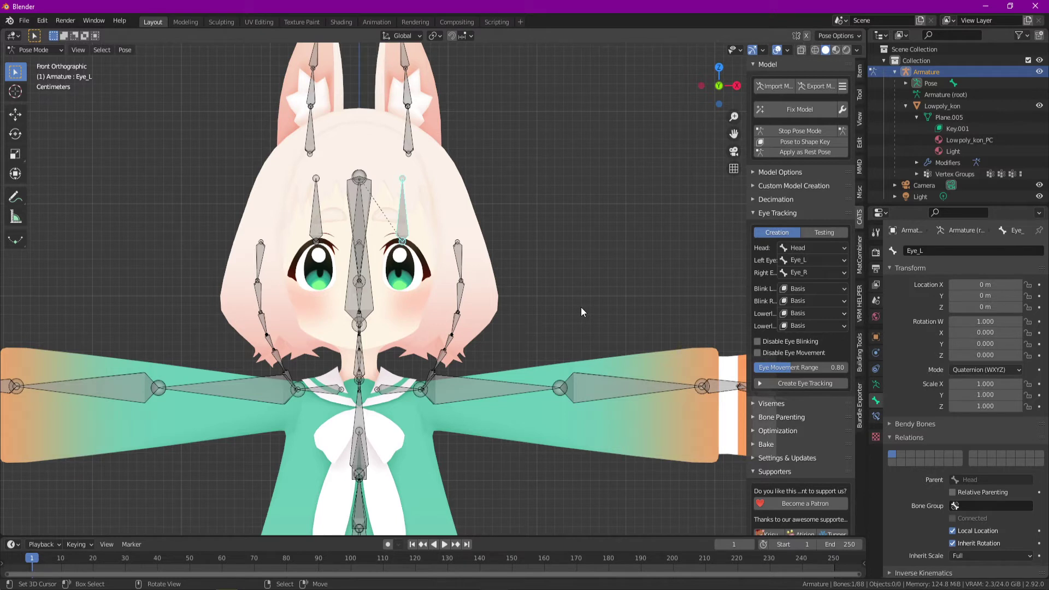
click(807, 35)
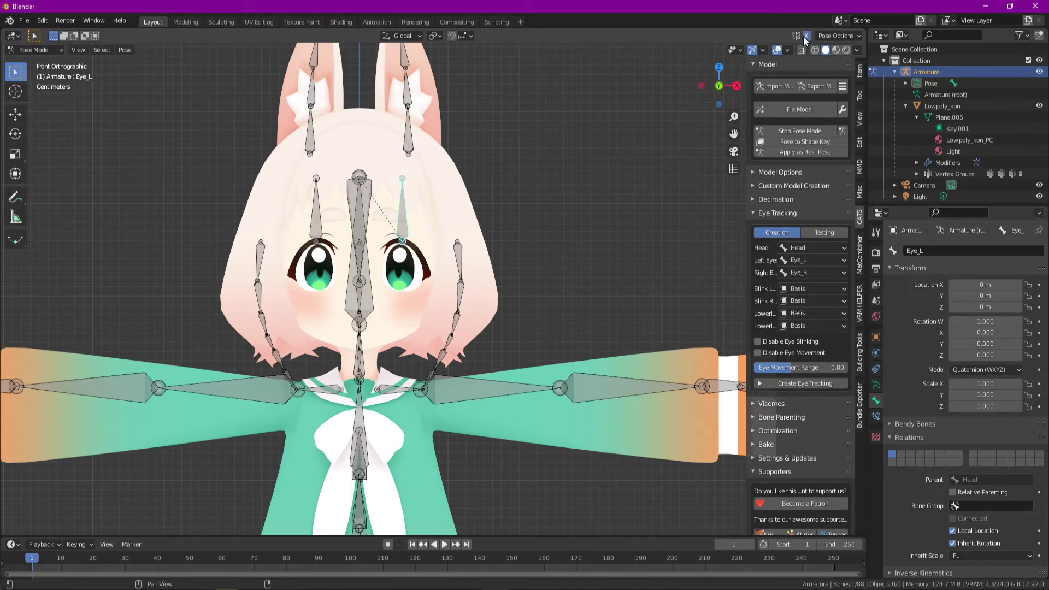
key(ctrl+Tab)
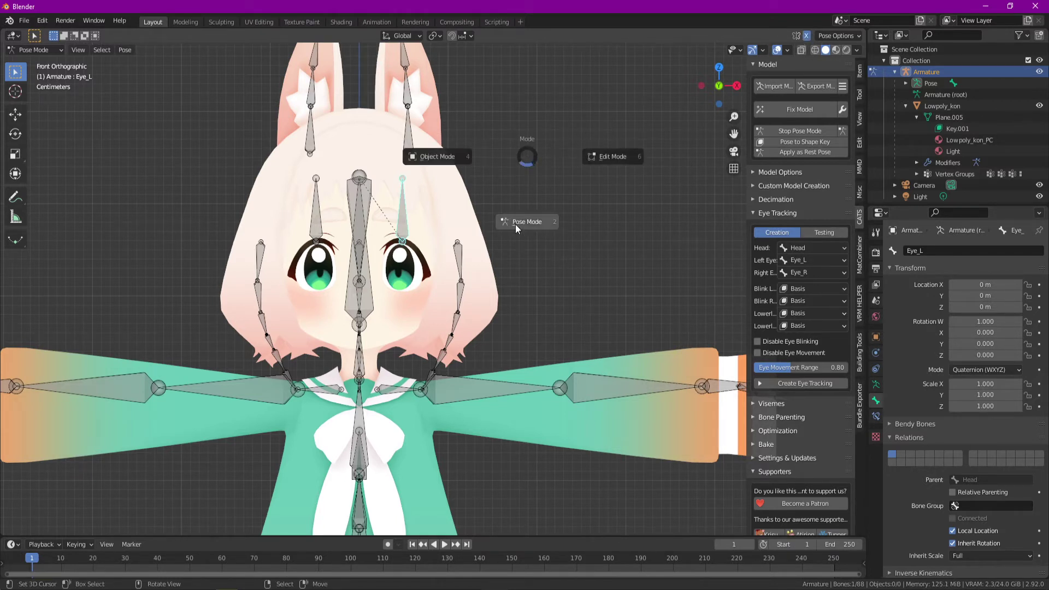
click(612, 154)
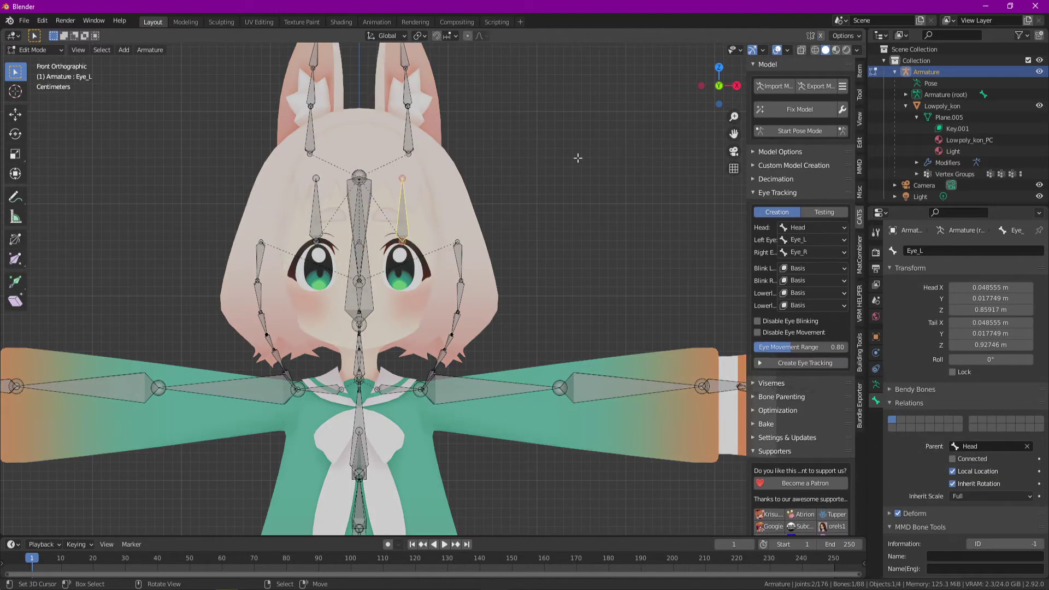
click(820, 35)
Move Eye_L inward along X to 0.044868, leaving Blink Left's shape key unchanged
key(g)
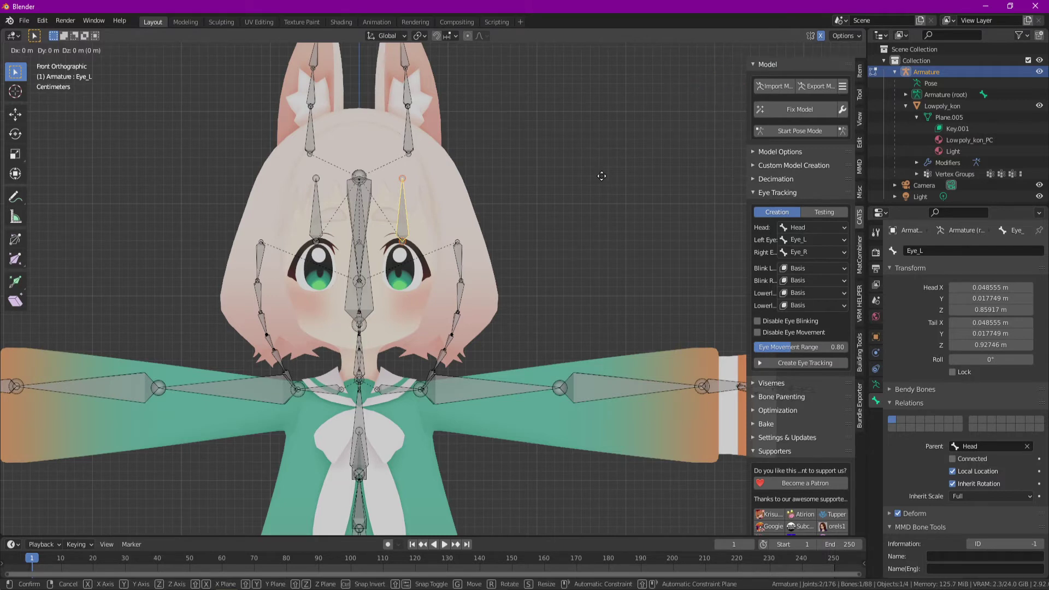
key(x)
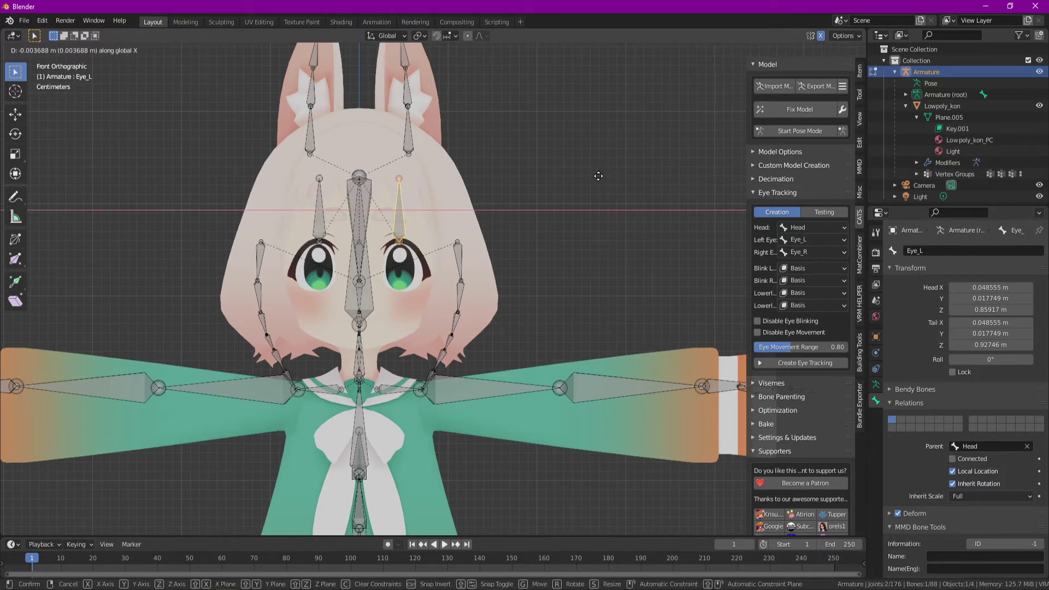
click(598, 176)
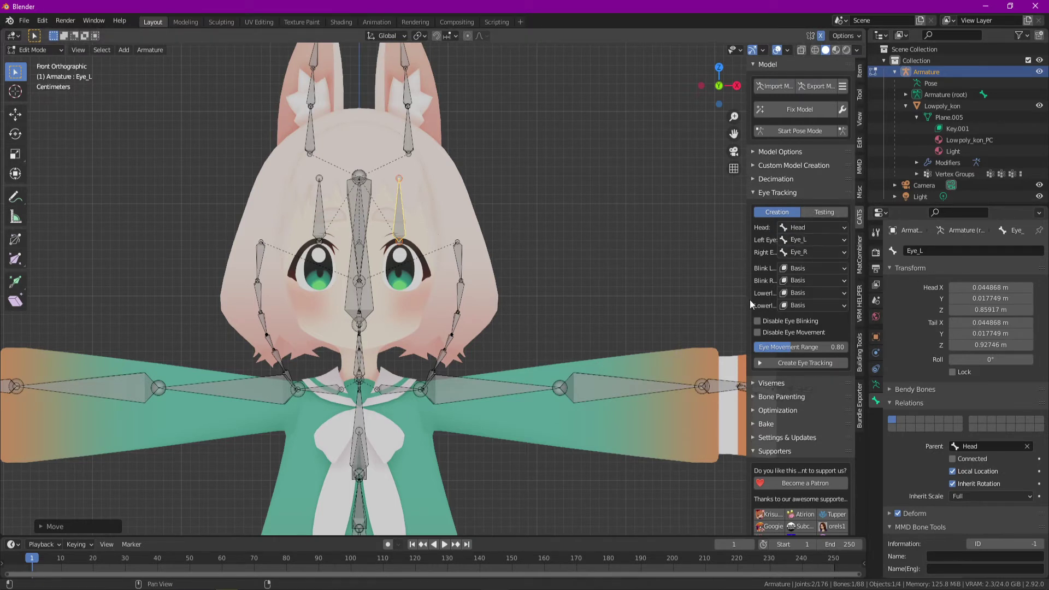
click(798, 268)
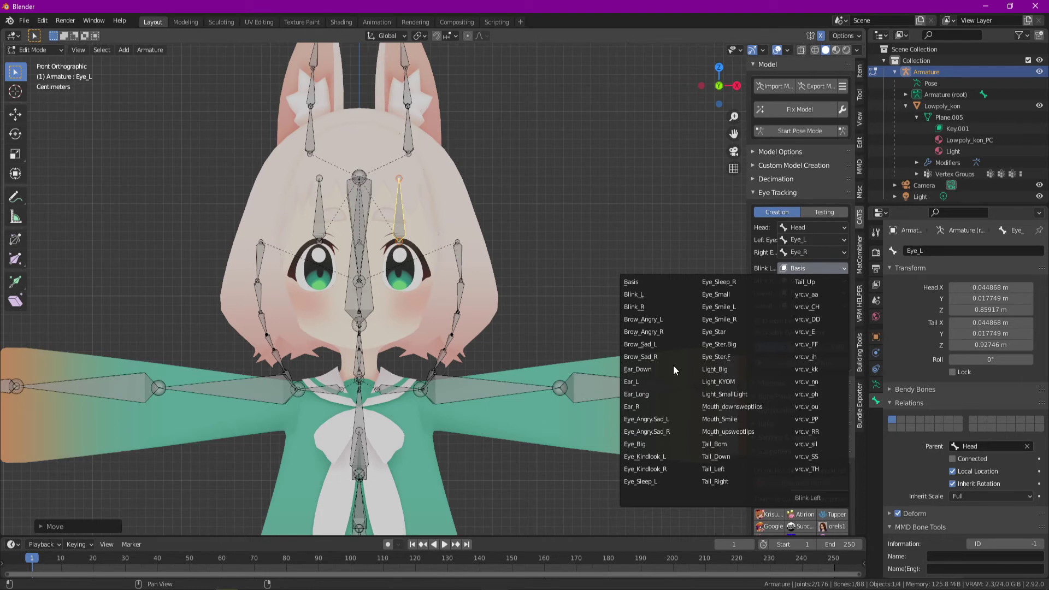
key(Escape)
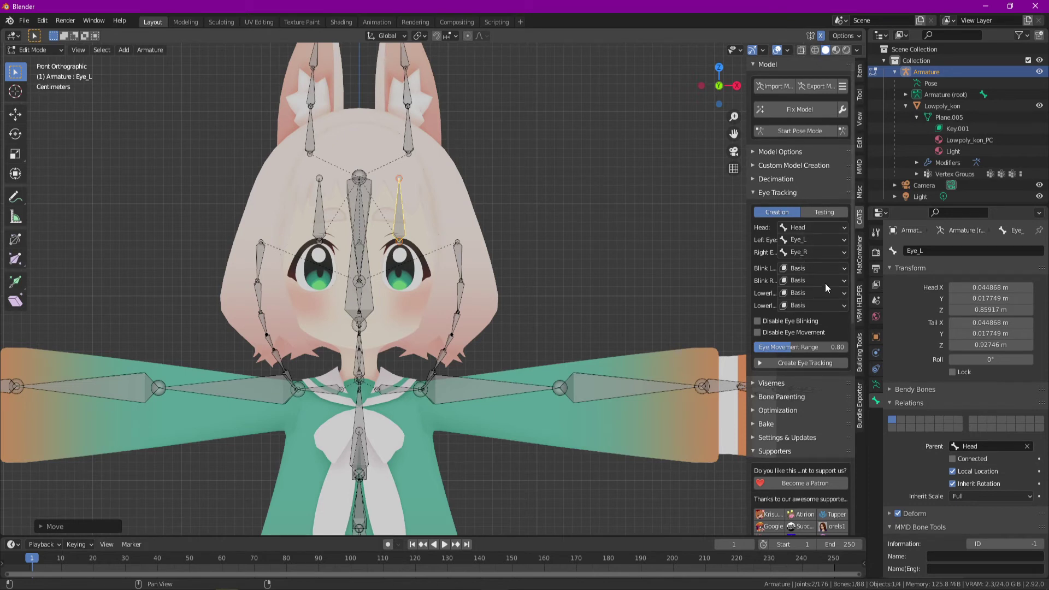
Run Create Eye Tracking and switch the armature to Pose Mode
click(809, 363)
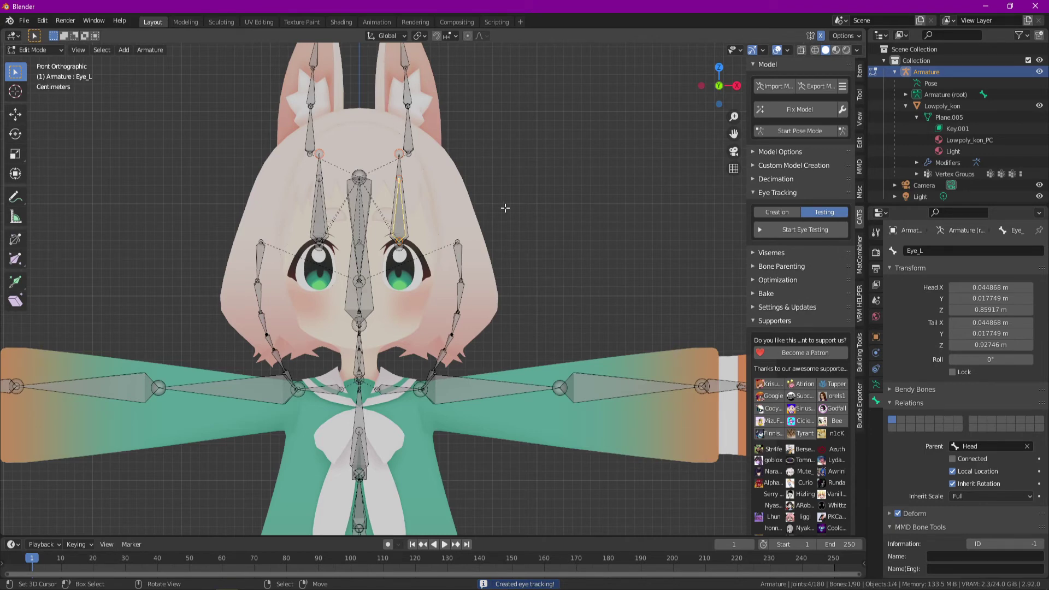
middle_drag(505, 208, 477, 197)
key(ctrl+Tab)
click(478, 276)
scroll(473, 197, up, 5)
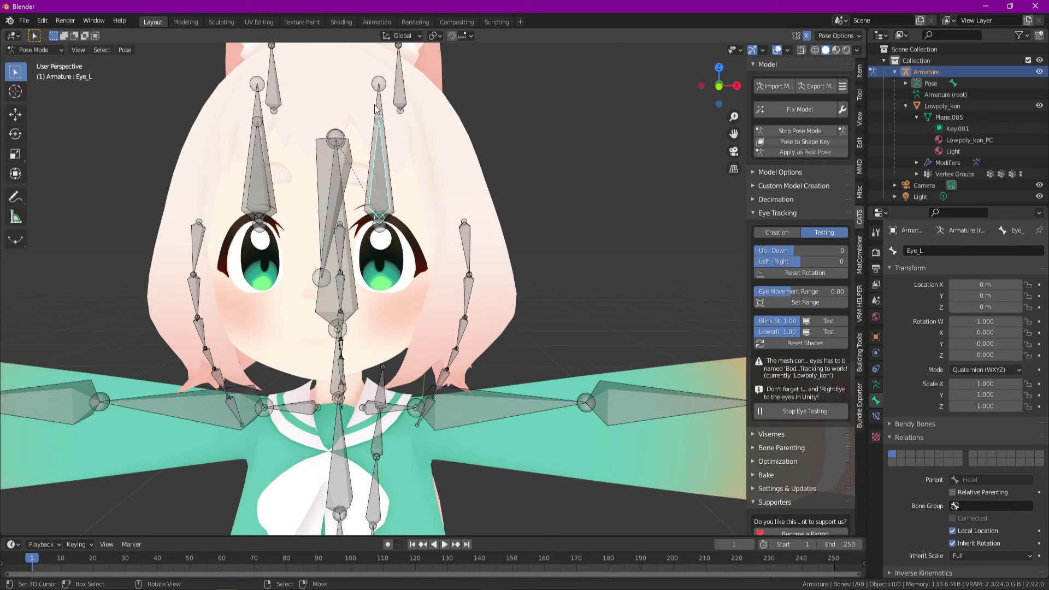
Select the LeftEye bone and test-rotate it around Z several times, cancelling back to zero
click(377, 109)
middle_drag(378, 108, 505, 187)
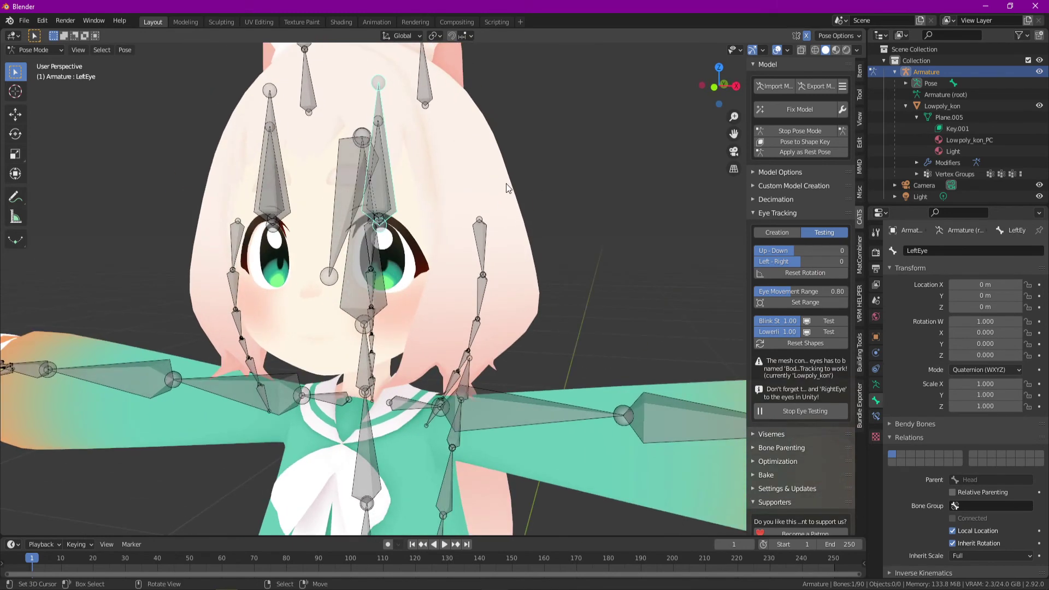
key(r)
key(z)
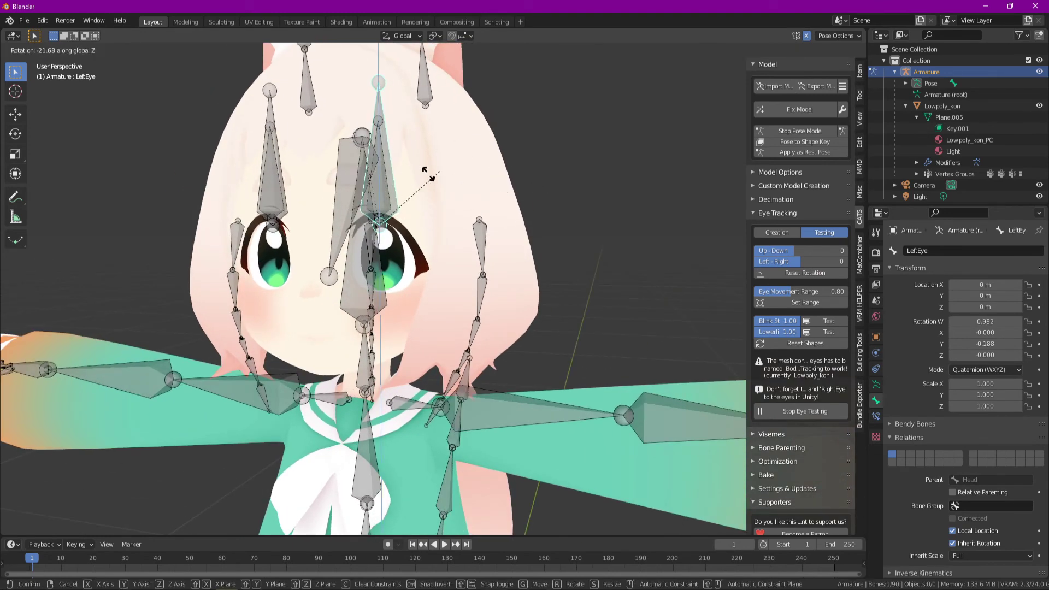
key(Escape)
middle_drag(485, 183, 386, 127)
key(Escape)
key(r)
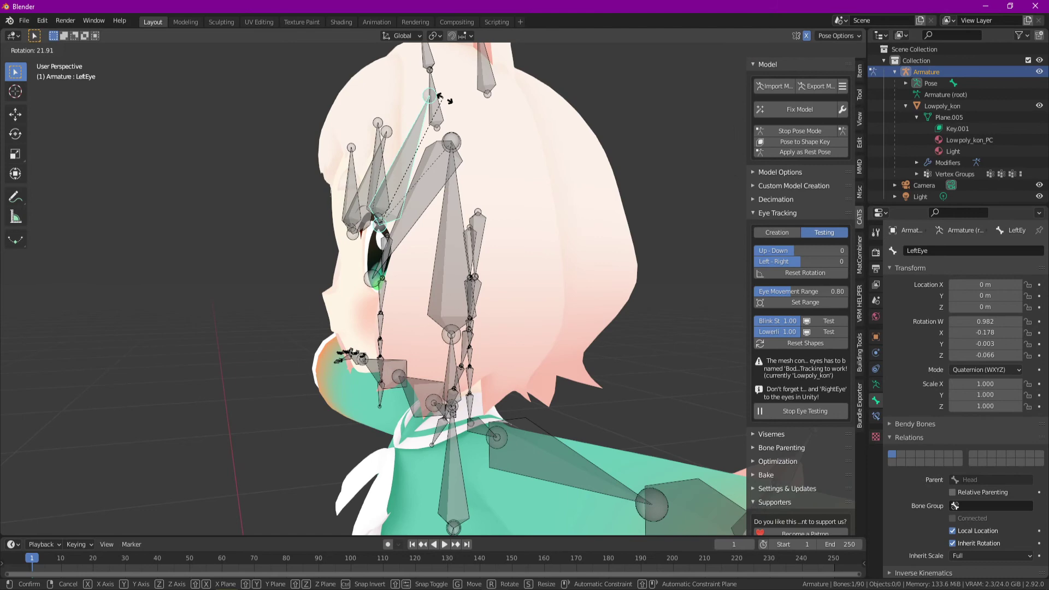
key(Escape)
middle_drag(328, 142, 450, 144)
key(r)
key(z)
key(Escape)
key(r)
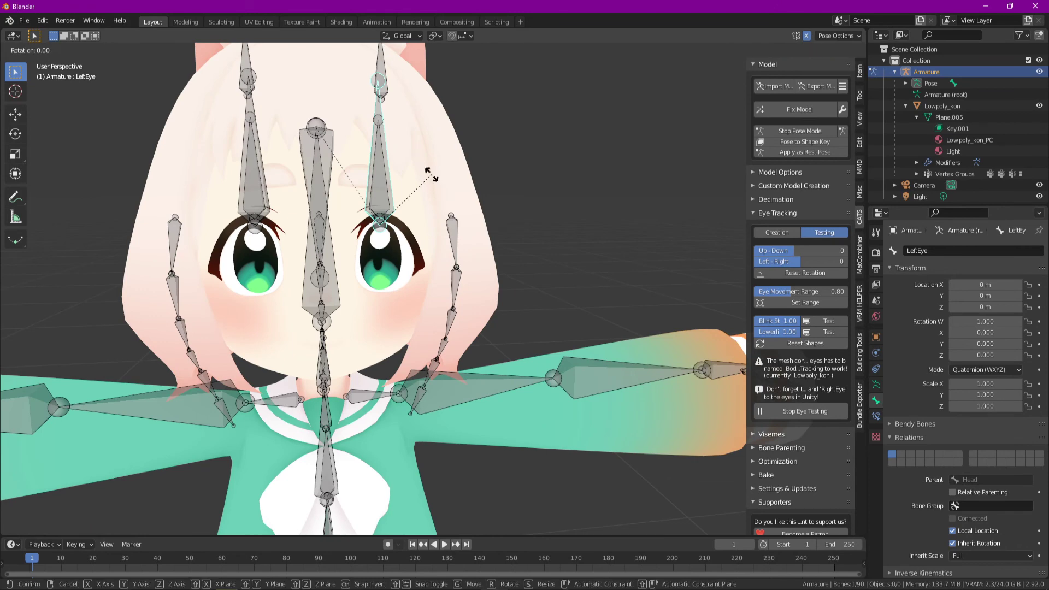
key(Escape)
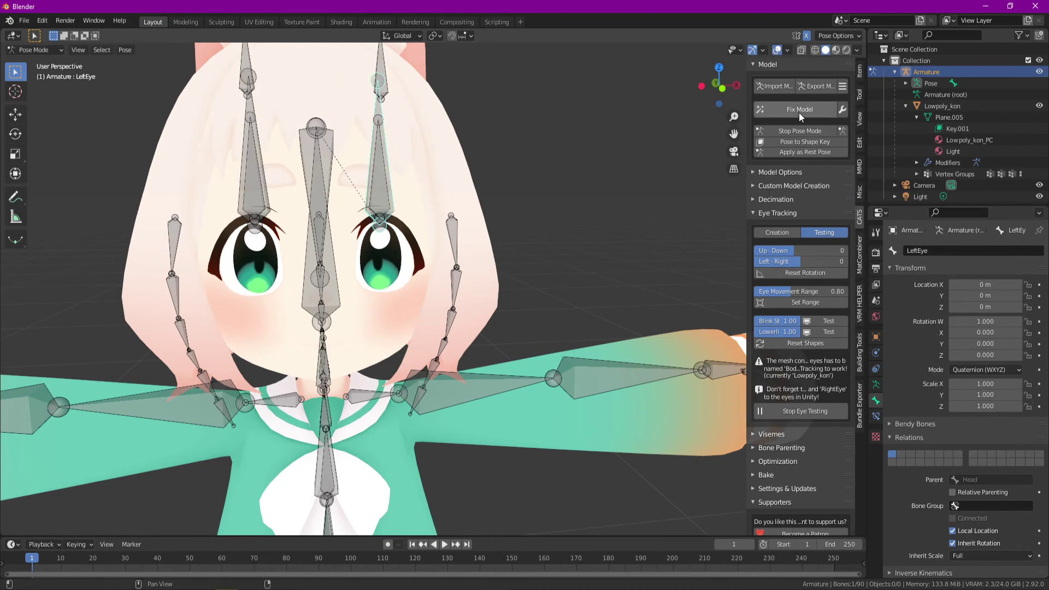
Stop Pose Mode from the CATS panel so the armature returns to Object Mode
click(805, 130)
scroll(473, 237, down, 3)
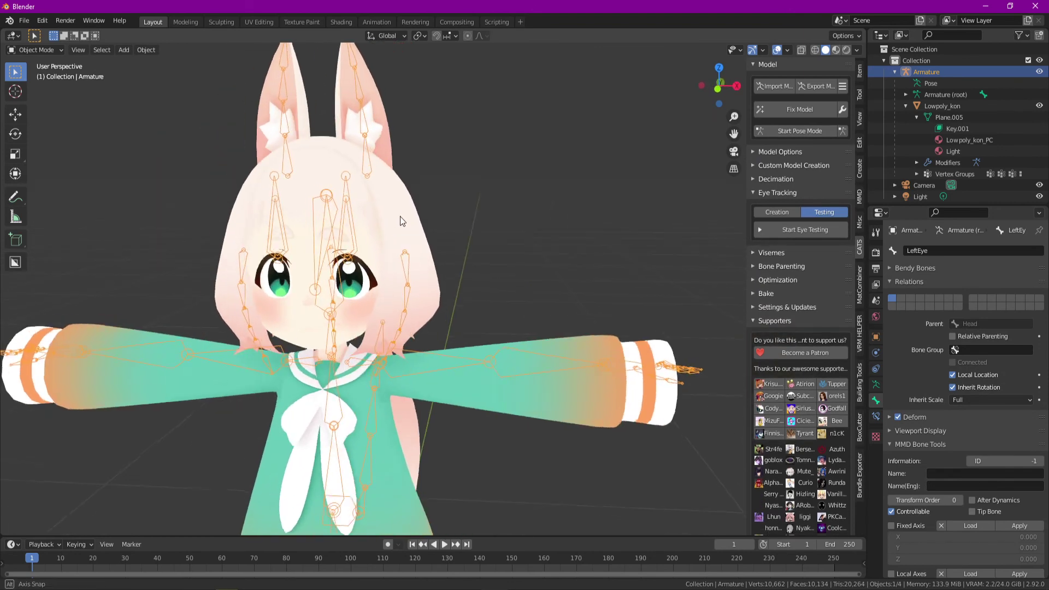
middle_drag(400, 216, 408, 220)
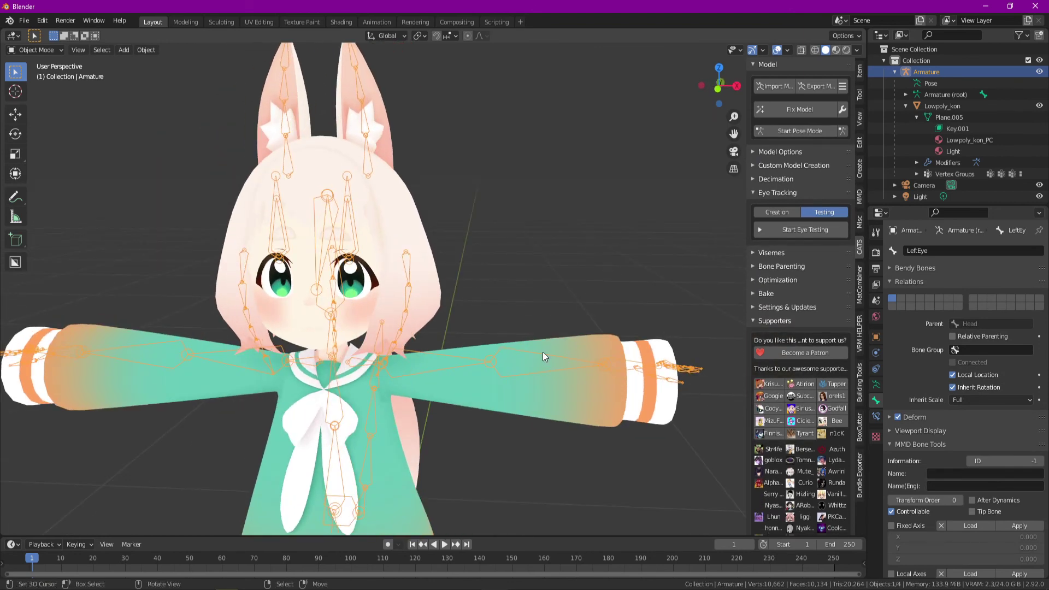
Show the avatar in Front Orthographic view, zoomed out and recentred
click(719, 86)
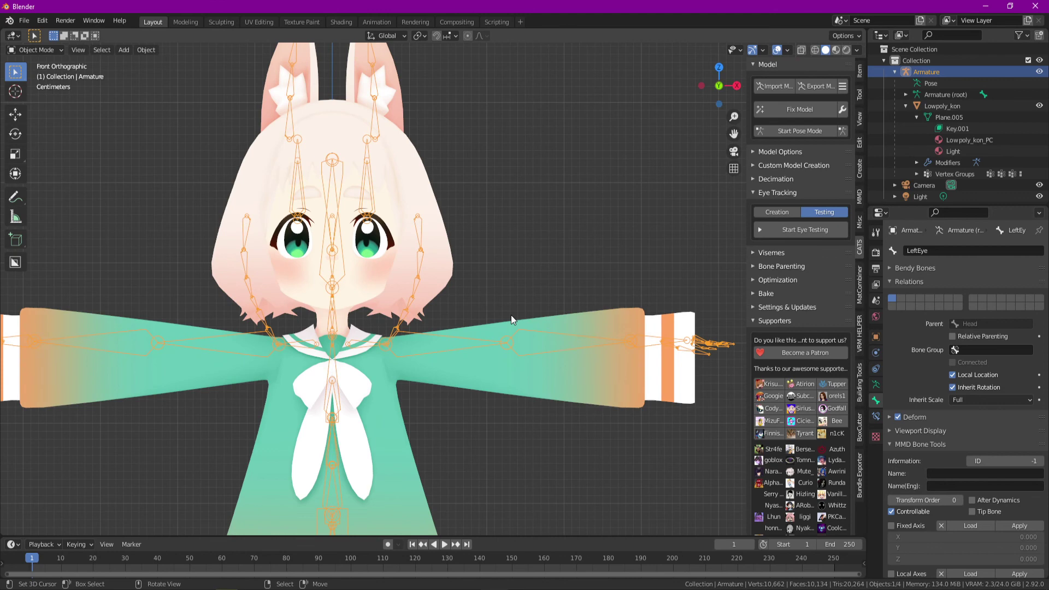
scroll(380, 264, up, 5)
scroll(540, 325, down, 2)
scroll(583, 356, down, 1)
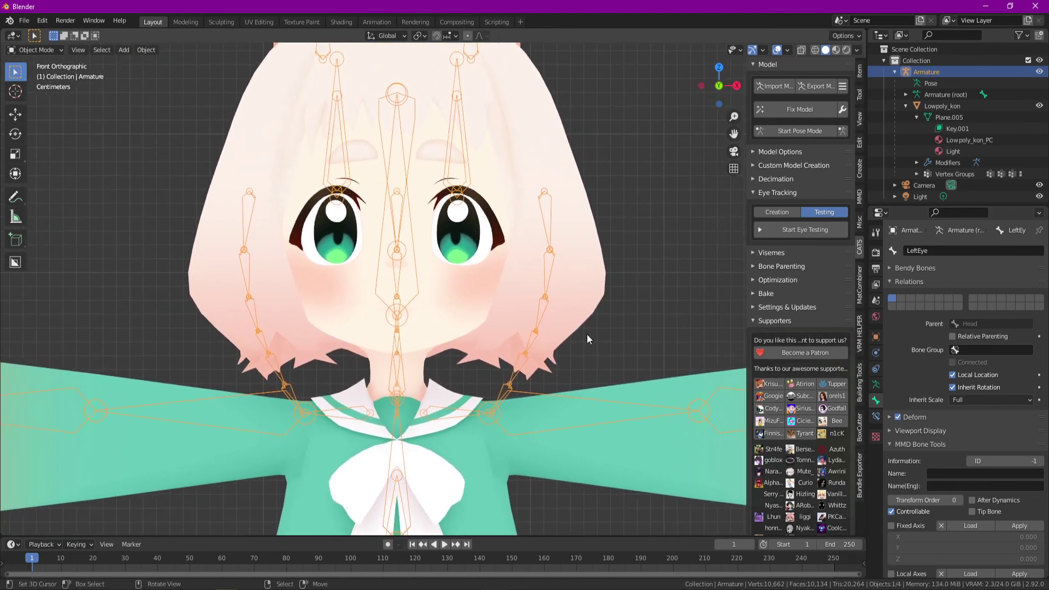
shift+middle_drag(578, 327, 568, 324)
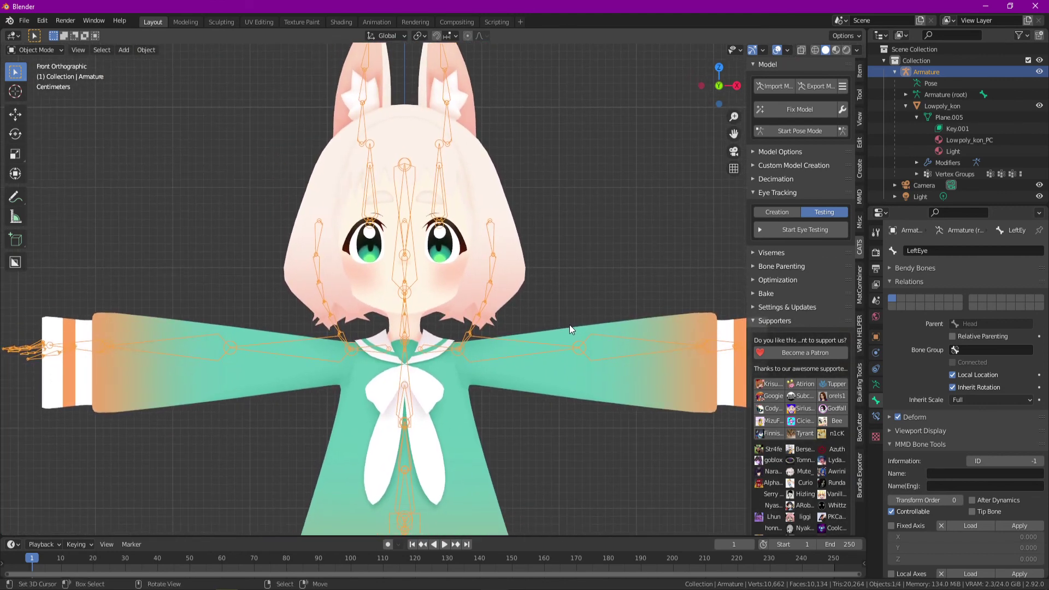